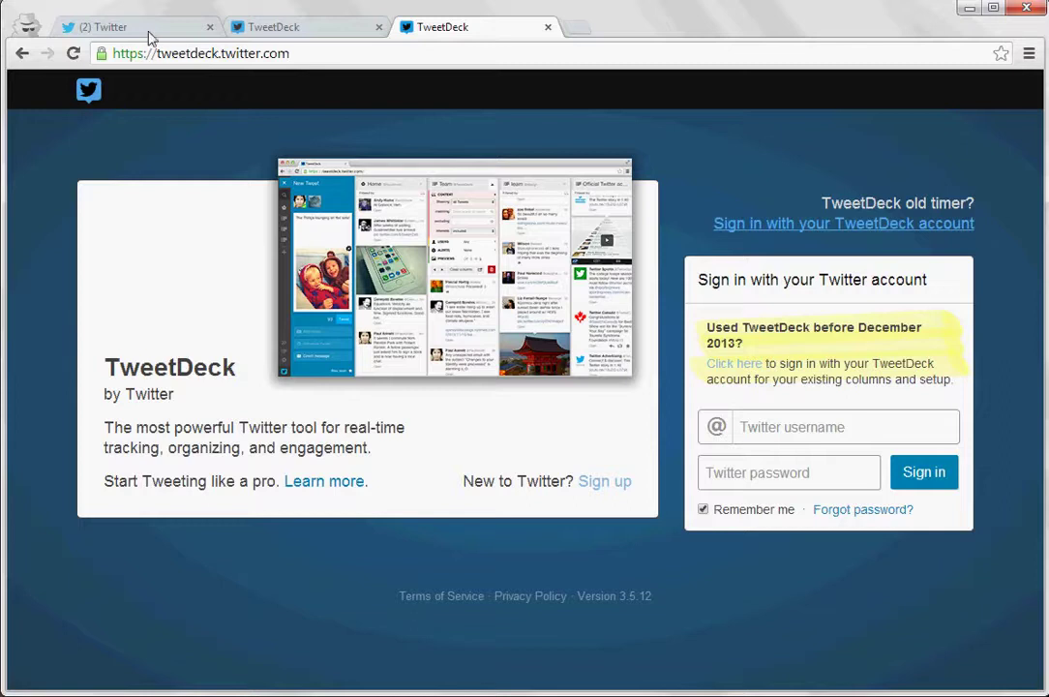
# Switch to Twitter, open the account's own profile page and look through its posted tweets
pyautogui.click(150, 29)
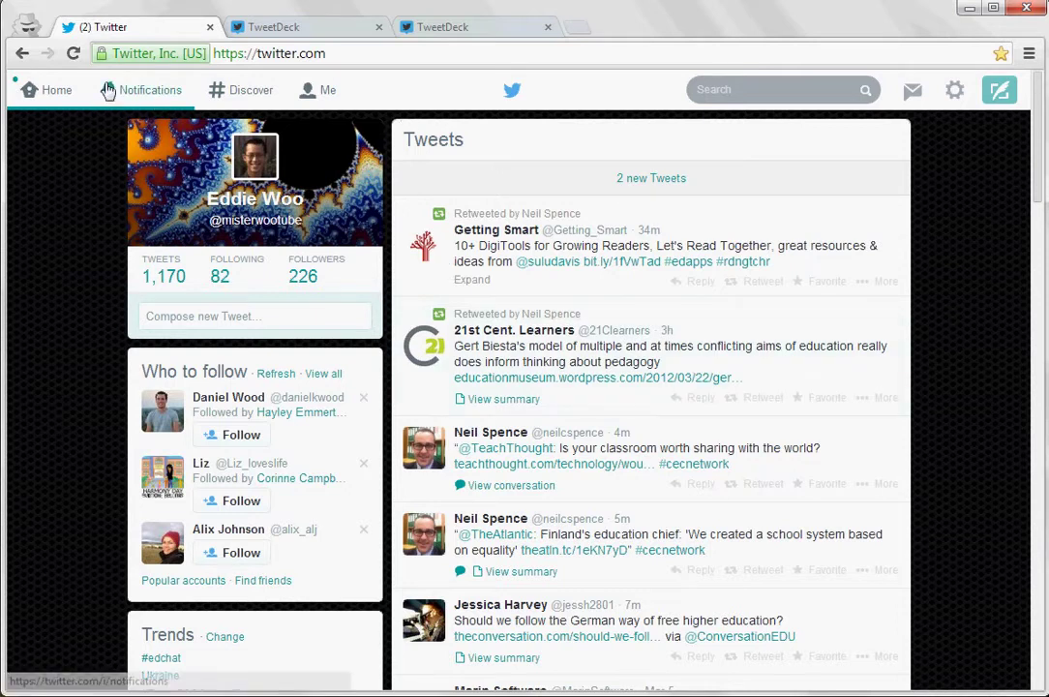
pyautogui.click(302, 93)
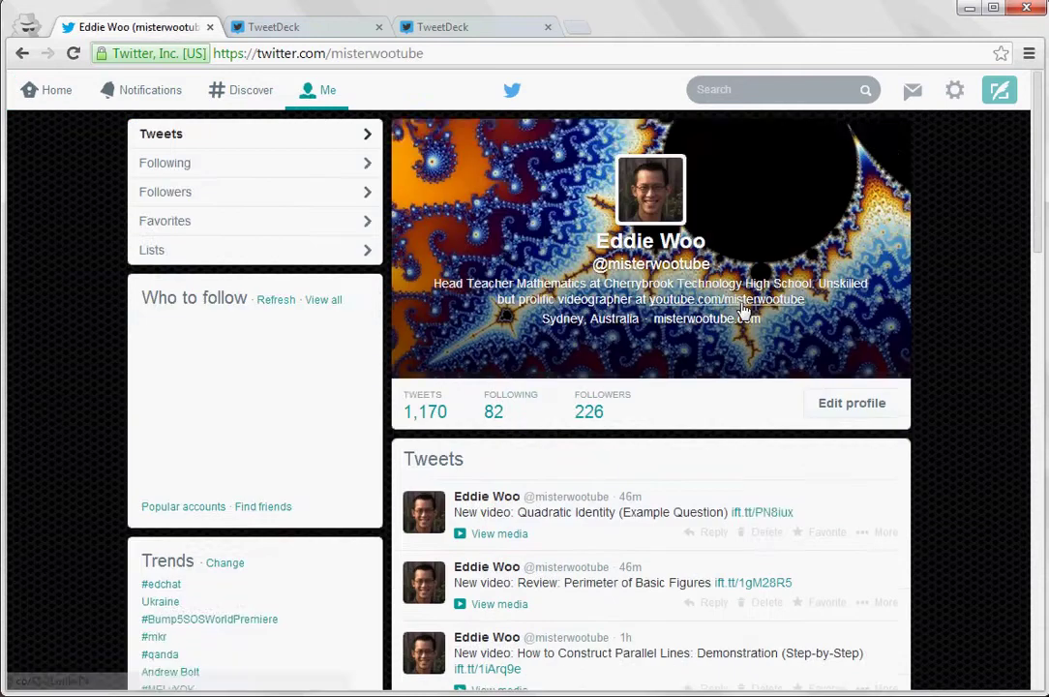
pyautogui.scroll(-1, 716, 522)
pyautogui.scroll(-3, 767, 520)
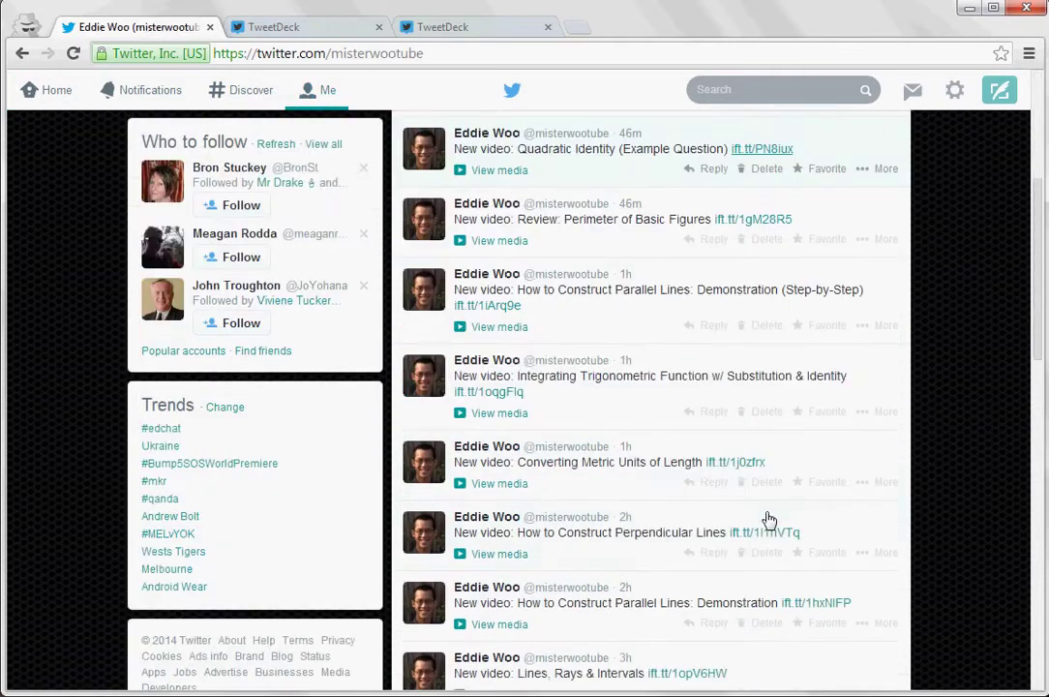
pyautogui.scroll(4, 763, 517)
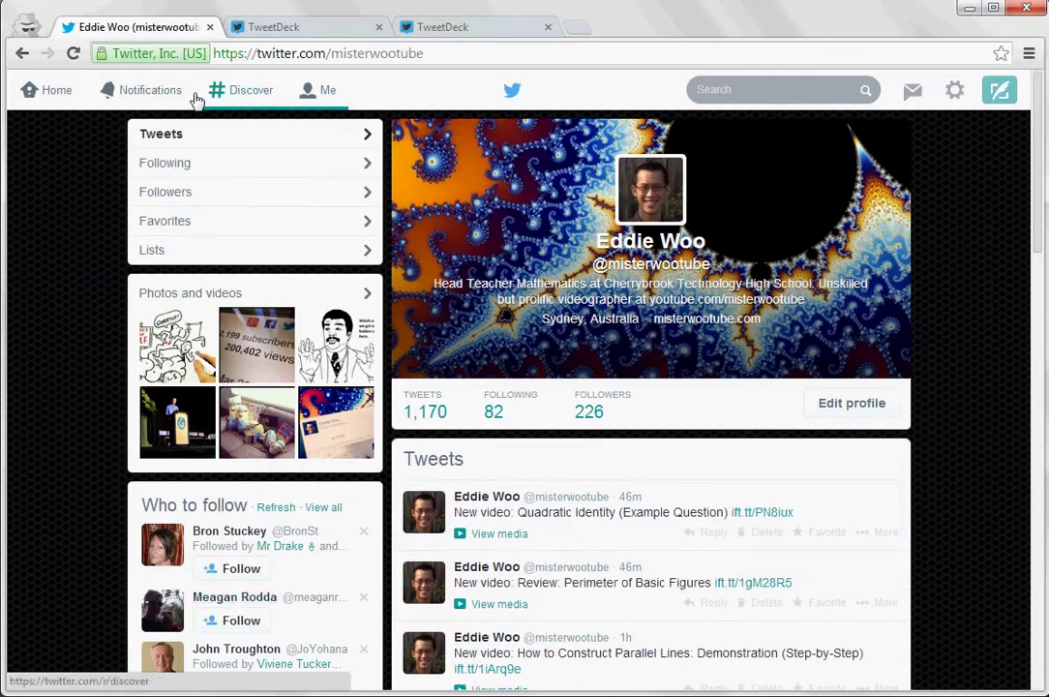
# Review the interactions listed under the account's notifications, then return to the home feed
pyautogui.click(148, 97)
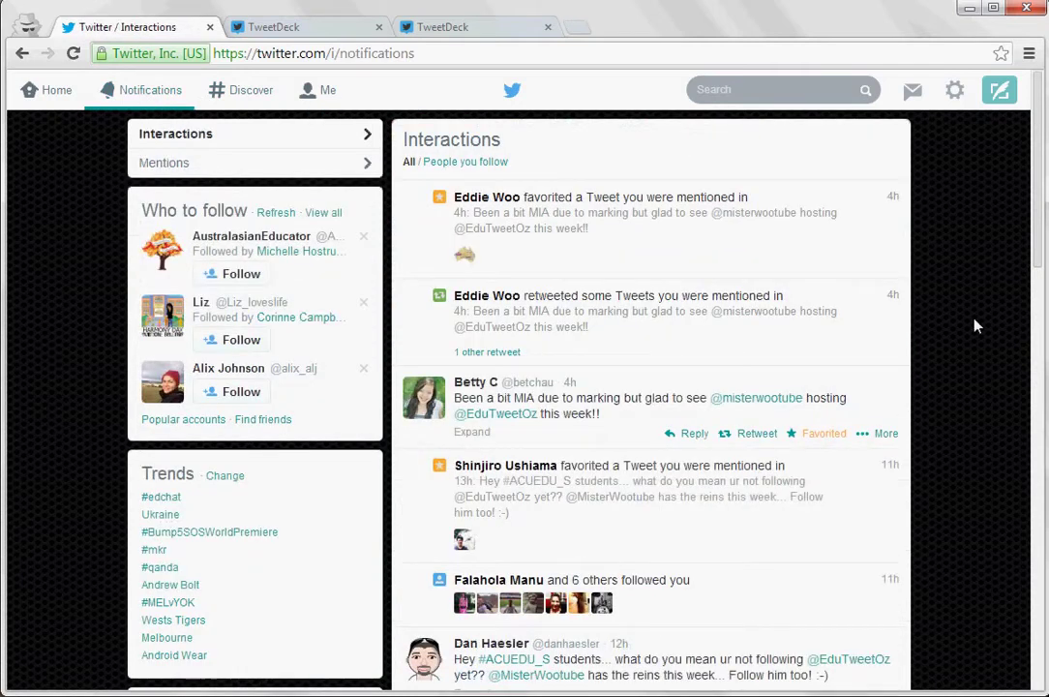
pyautogui.scroll(-4, 976, 326)
pyautogui.scroll(-3, 976, 326)
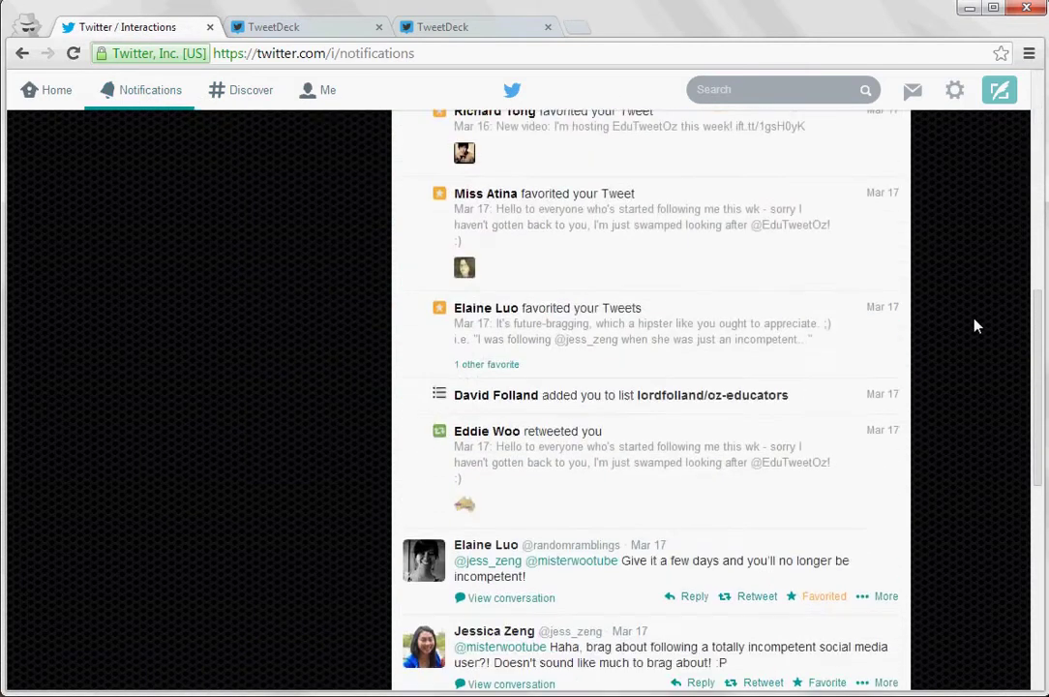
pyautogui.scroll(7, 976, 326)
pyautogui.click(31, 92)
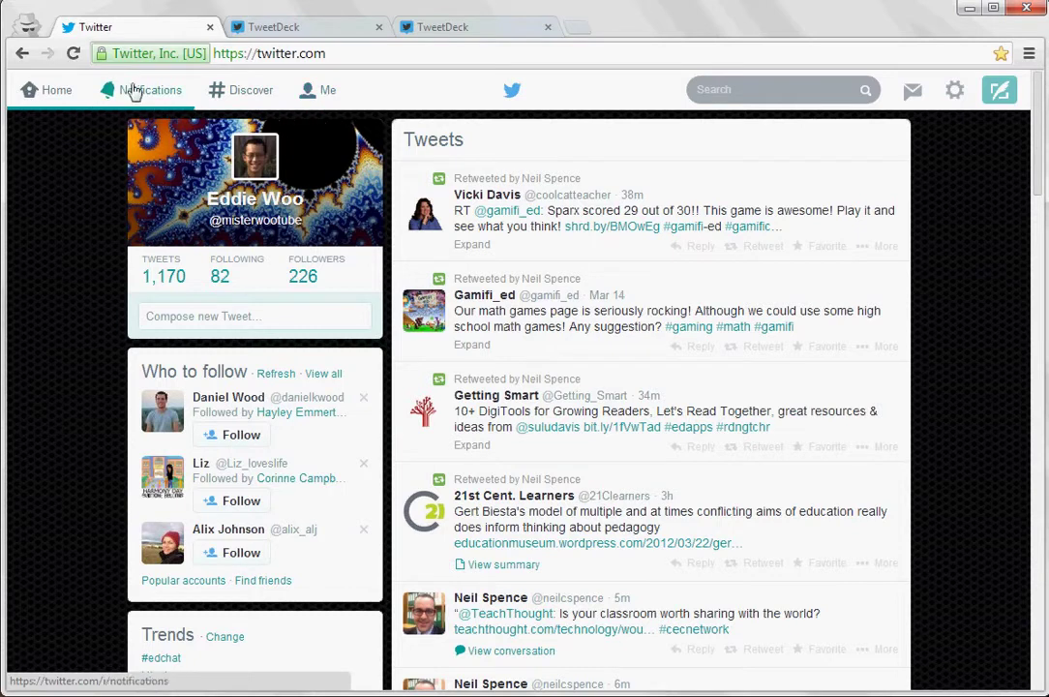
# Search Twitter for the hashtag #edutweetoz
pyautogui.click(732, 91)
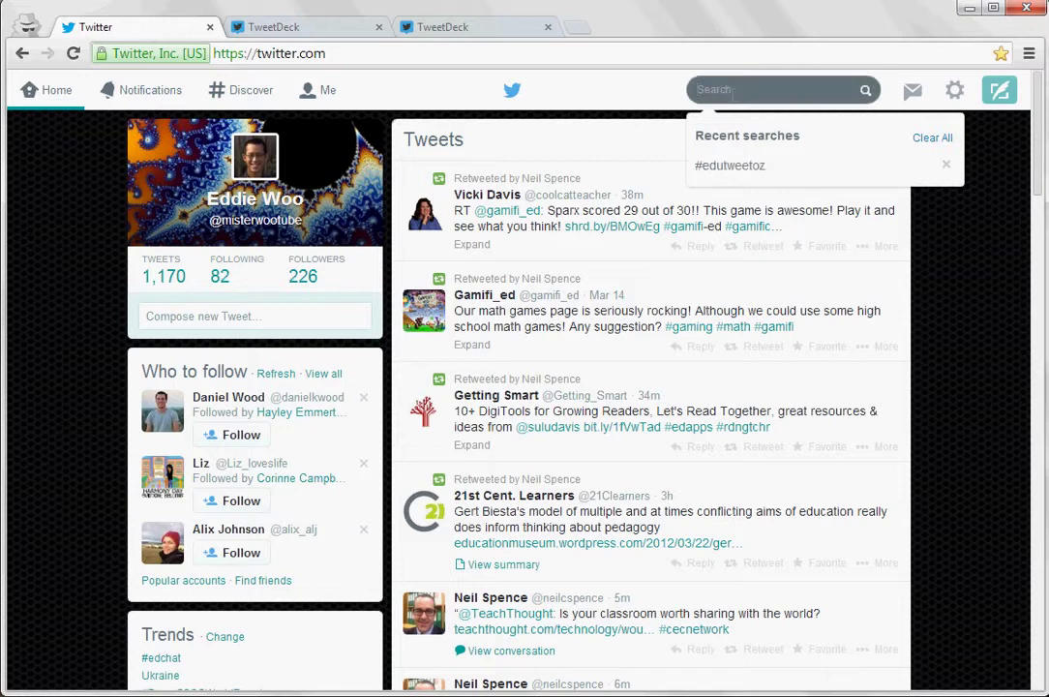
pyautogui.write('#edut')
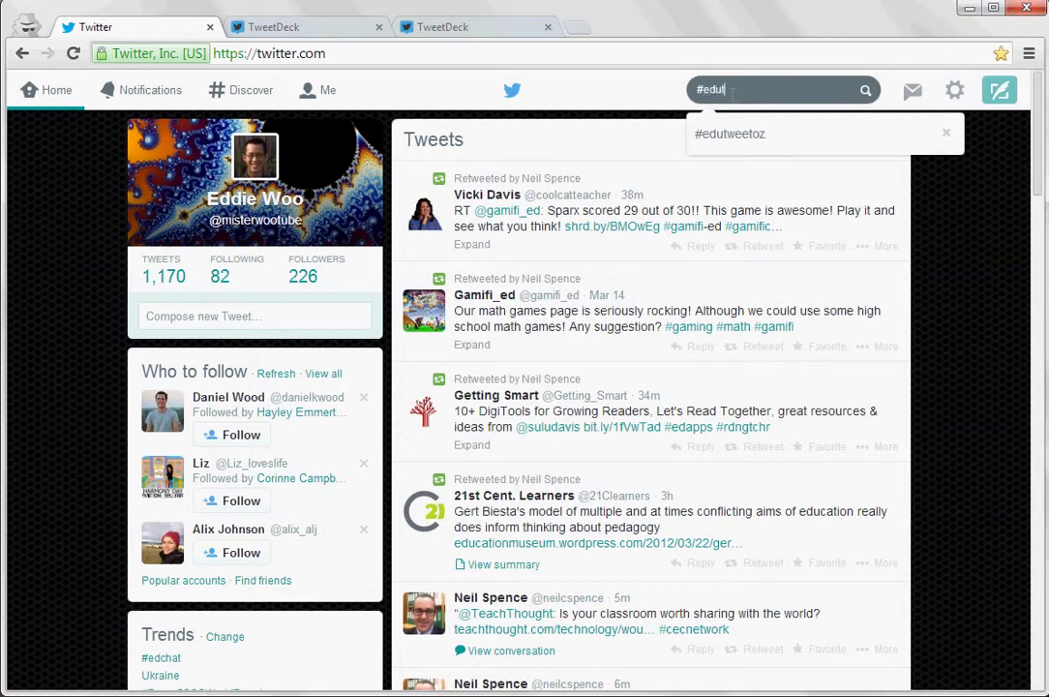
pyautogui.write('weetoz')
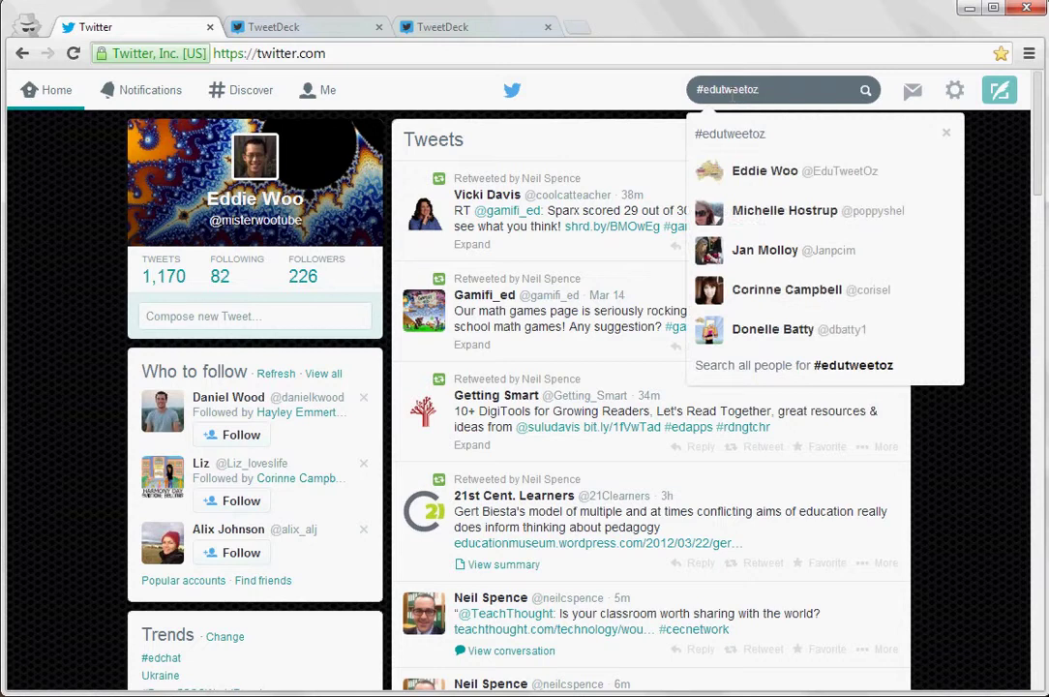
pyautogui.press('Return')
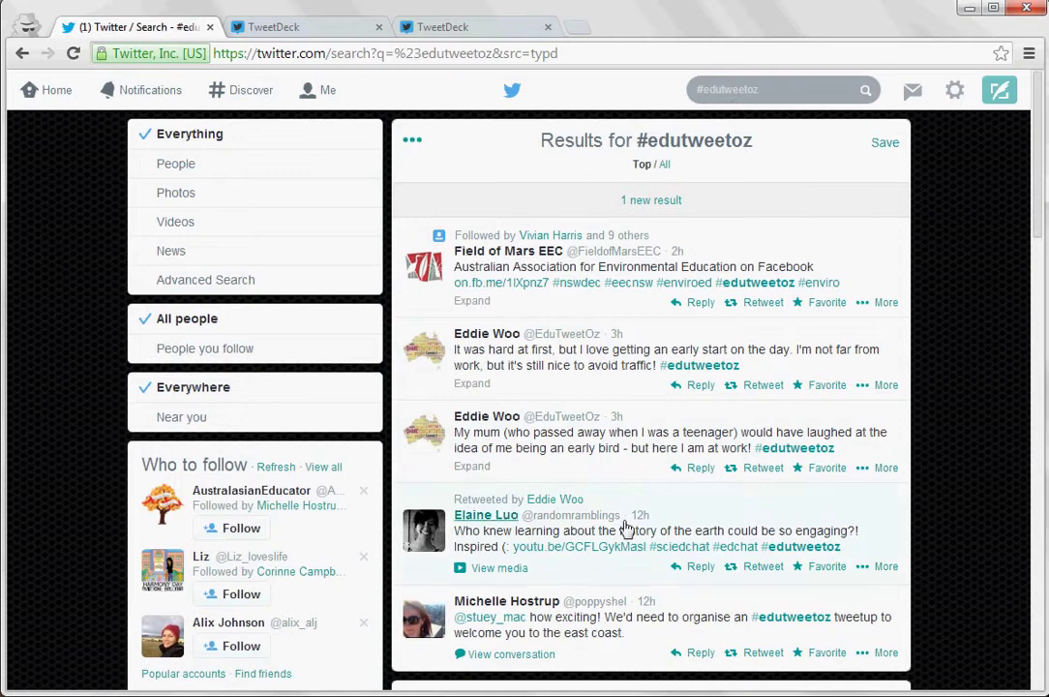
# Go back to the notifications page and rerun the recent search for #edutweetoz from there
pyautogui.click(165, 96)
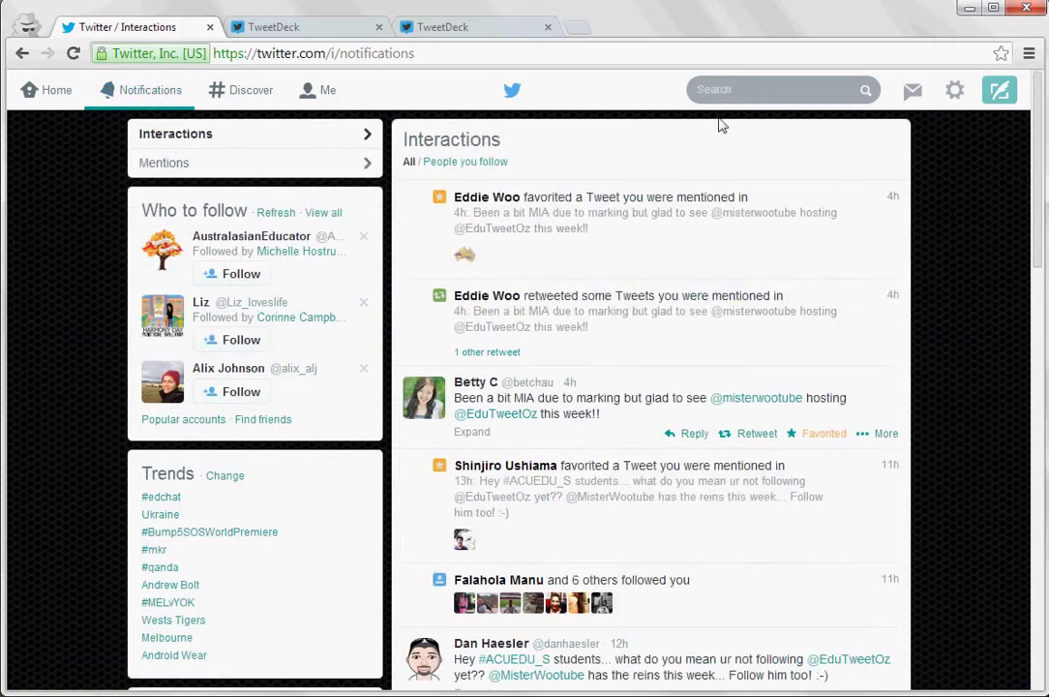
pyautogui.click(774, 91)
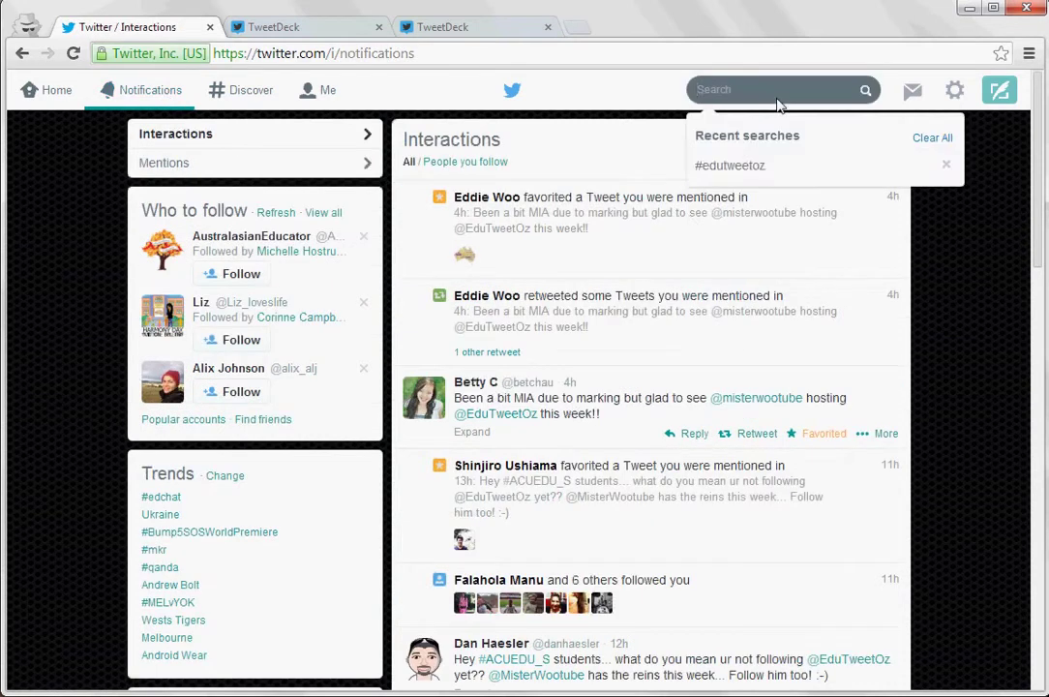
pyautogui.click(784, 174)
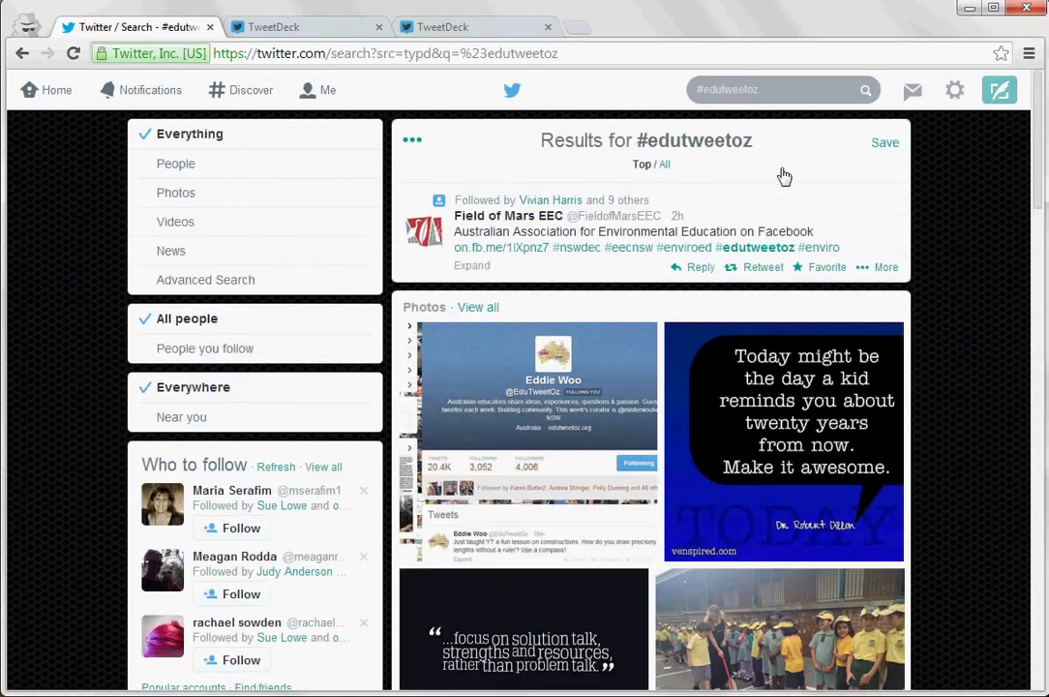
pyautogui.click(453, 29)
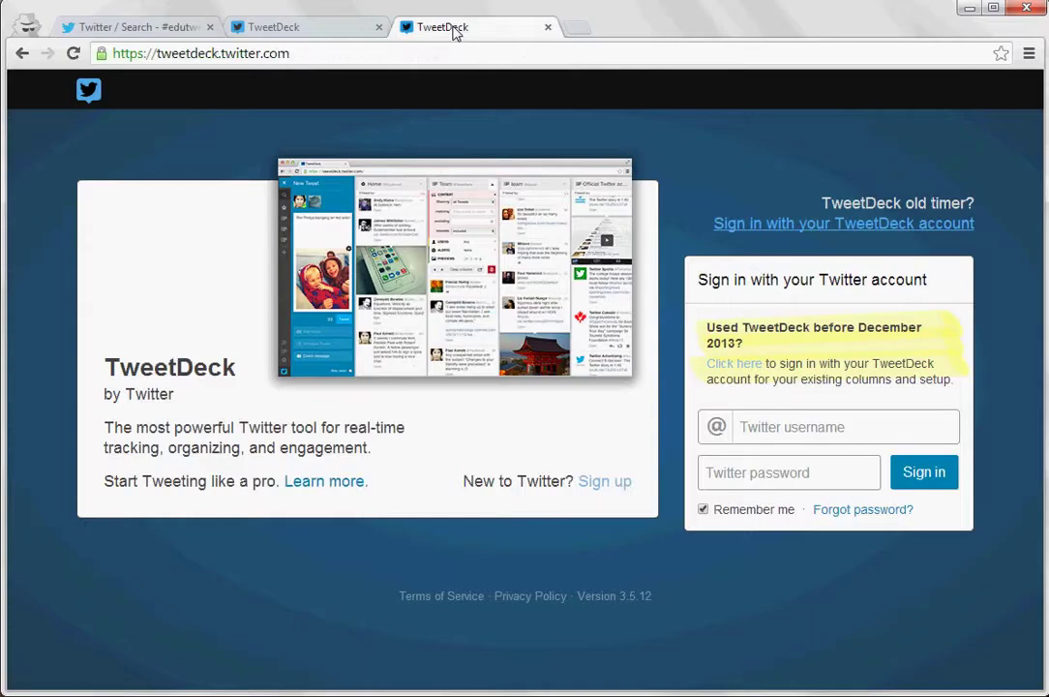
pyautogui.click(853, 431)
pyautogui.write('misterwootube')
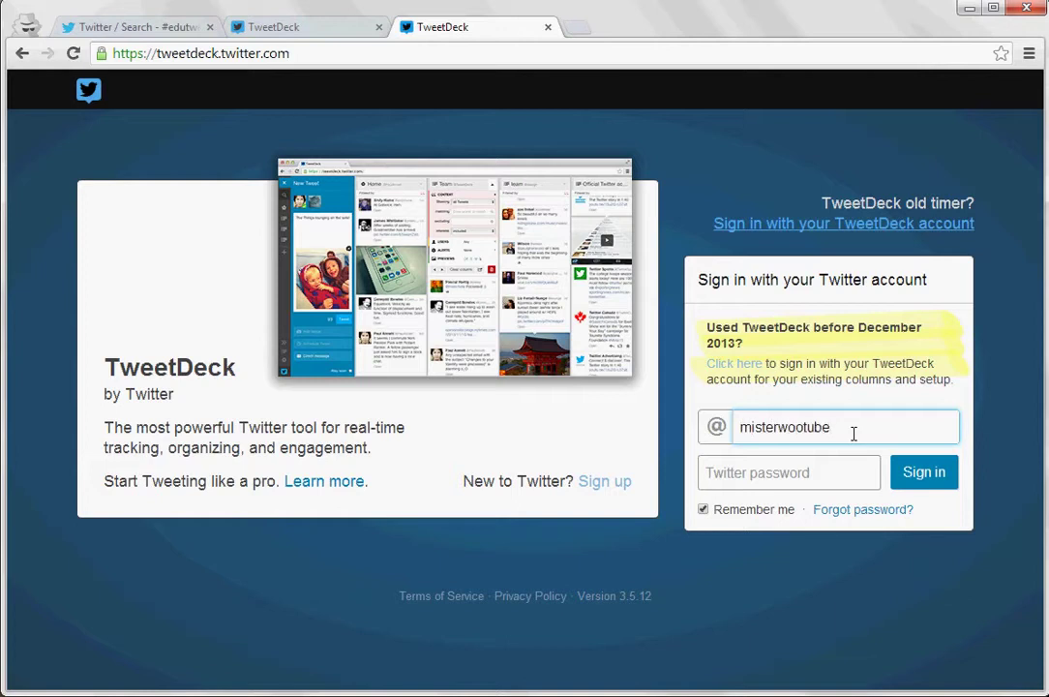
pyautogui.press('Tab')
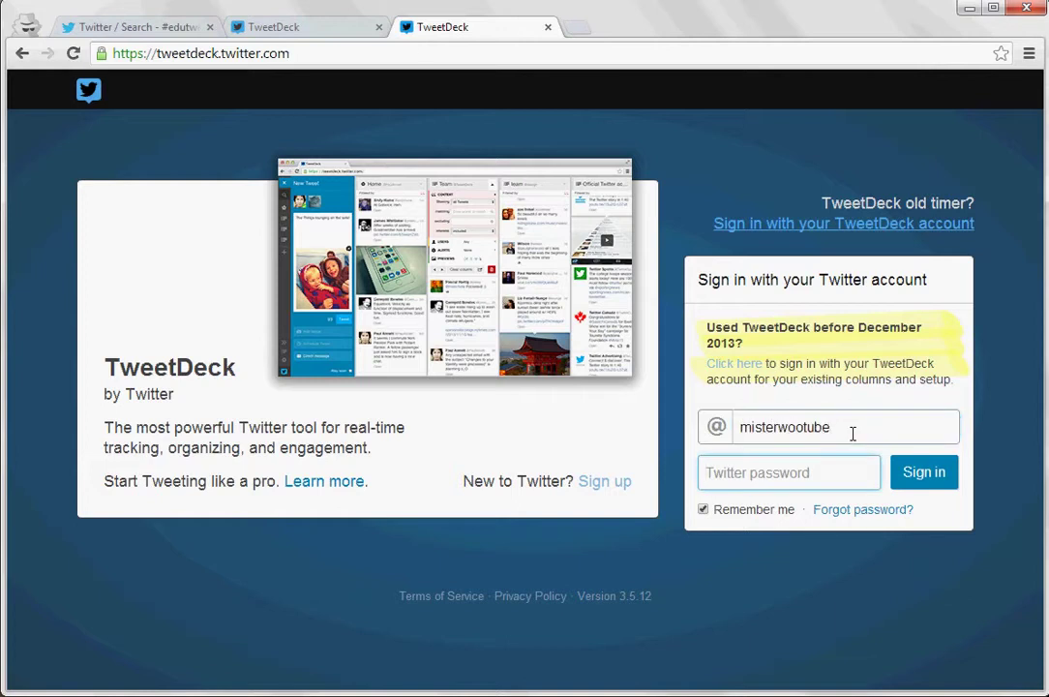
pyautogui.click(548, 30)
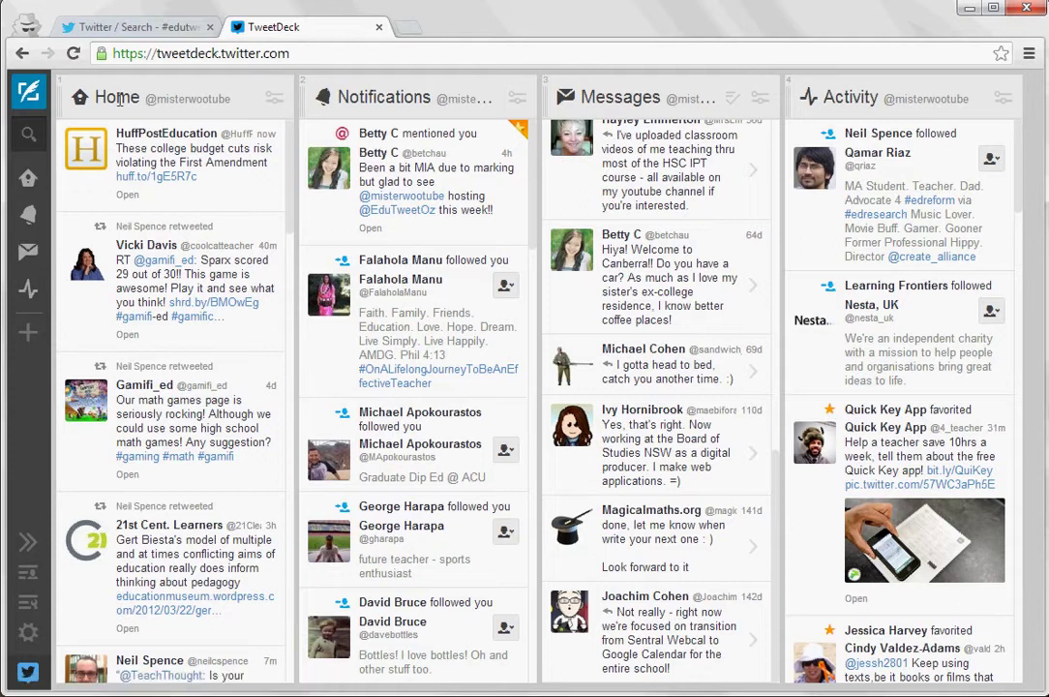
# Switch to Twitter's home feed and back to TweetDeck to compare the feed with the Home column
pyautogui.click(126, 27)
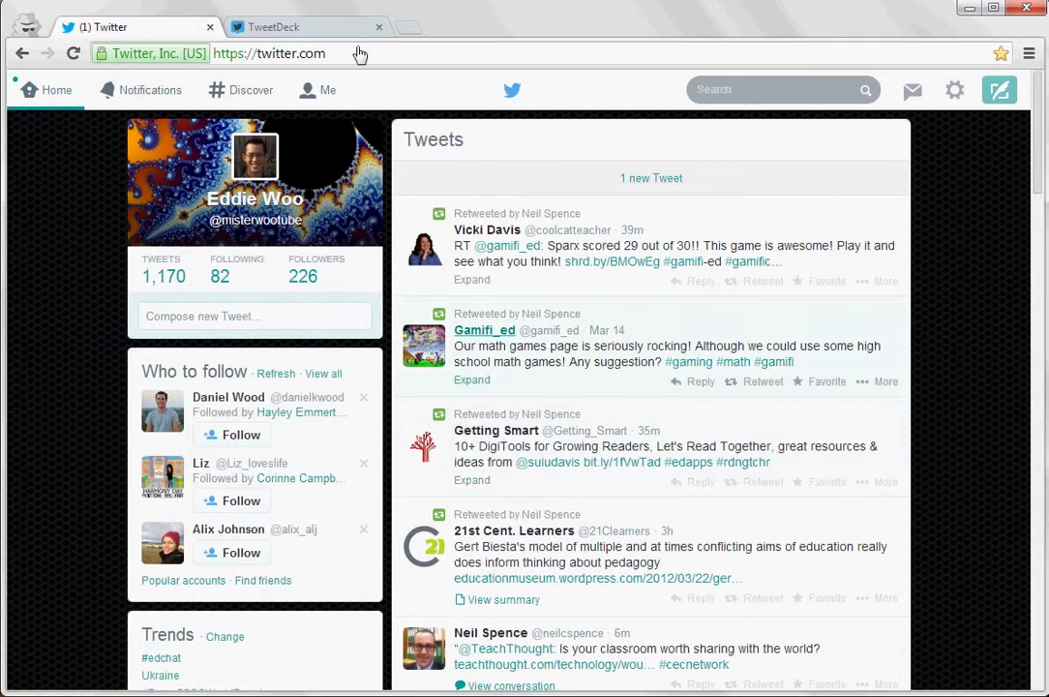
pyautogui.click(309, 32)
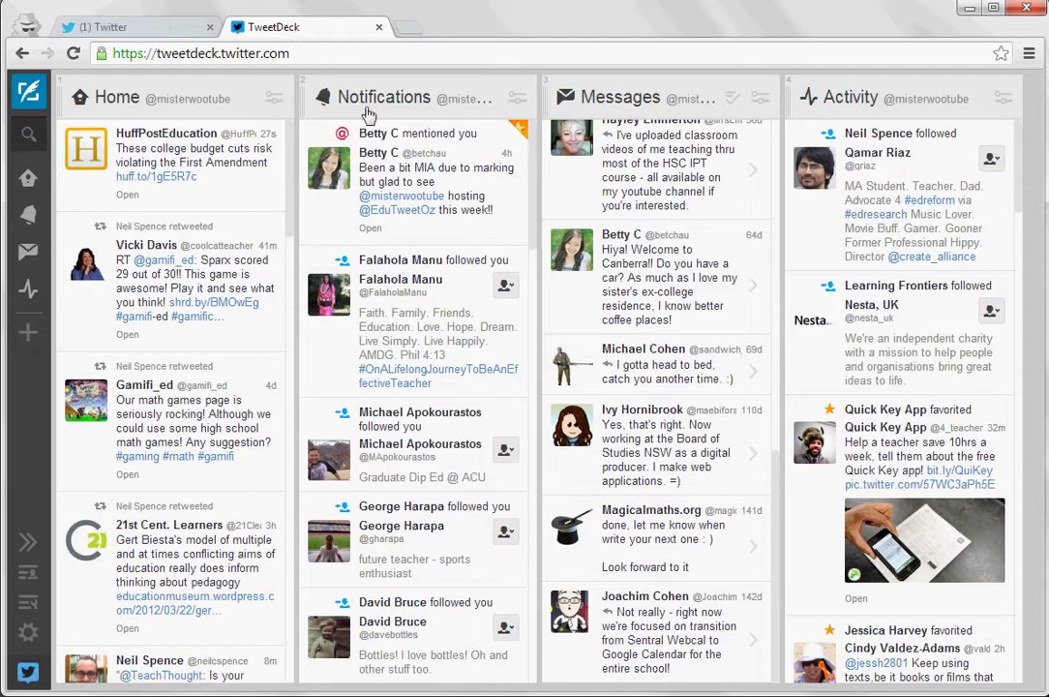
# Switch to Twitter and examine the Activity page in its Discover section
pyautogui.click(145, 29)
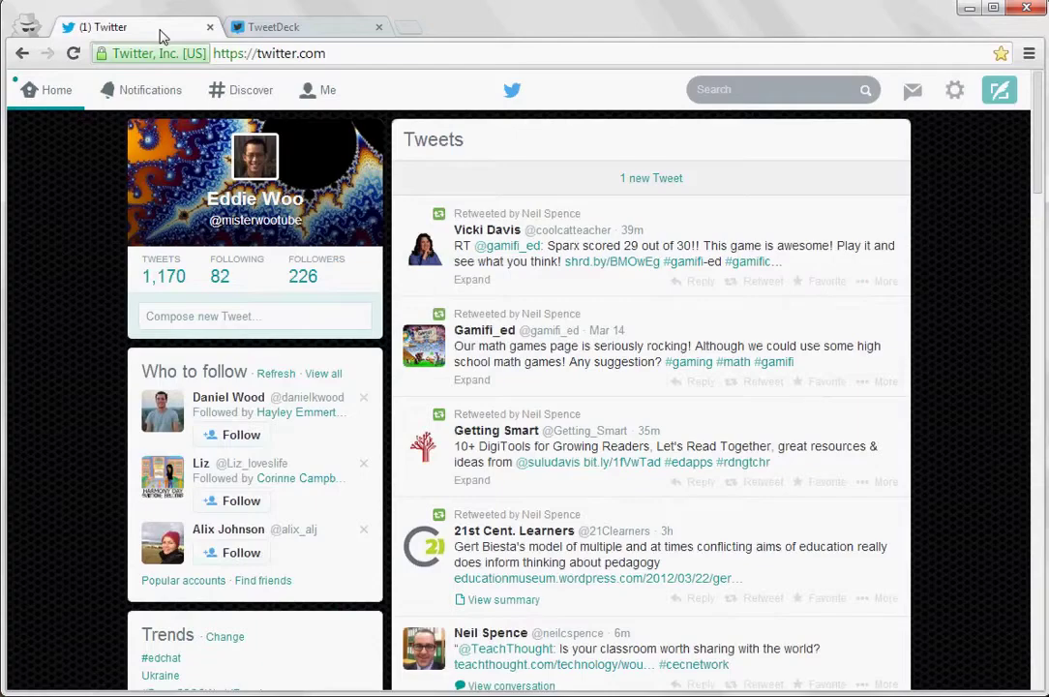
pyautogui.click(257, 104)
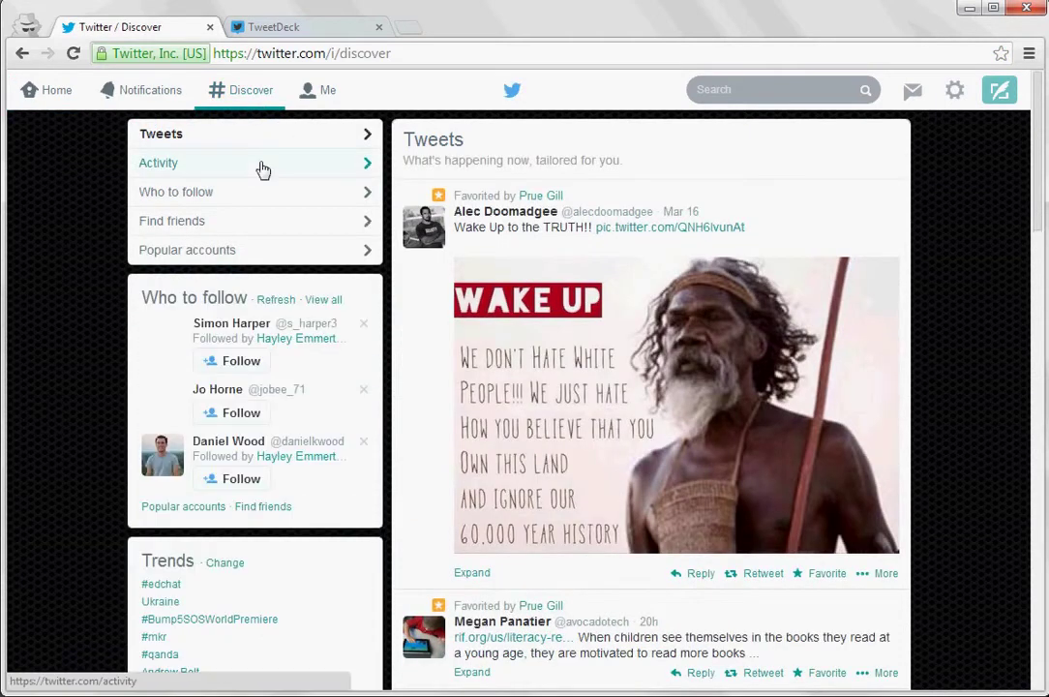
pyautogui.click(261, 169)
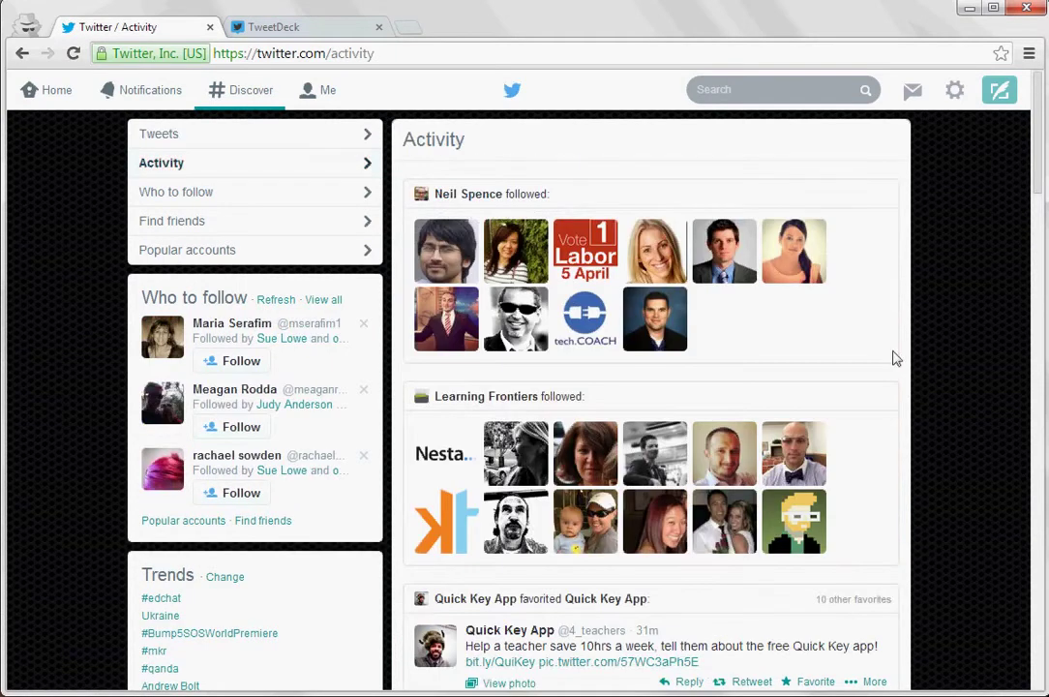
pyautogui.scroll(-2, 913, 471)
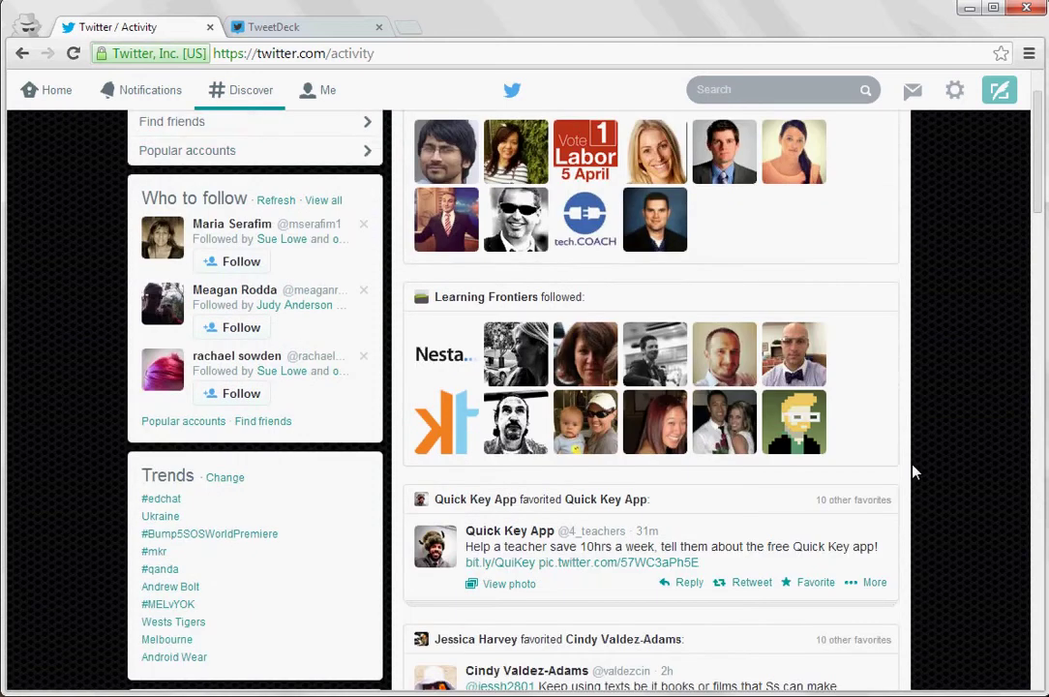
# Switch to TweetDeck and remove the Messages and Activity columns
pyautogui.click(244, 27)
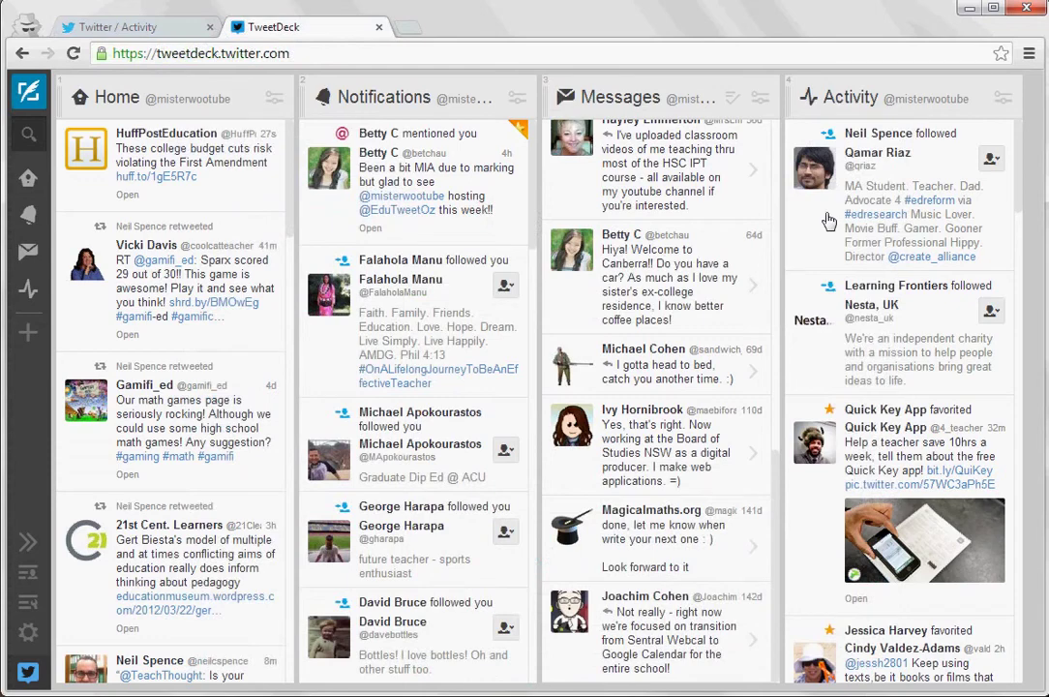
pyautogui.click(760, 96)
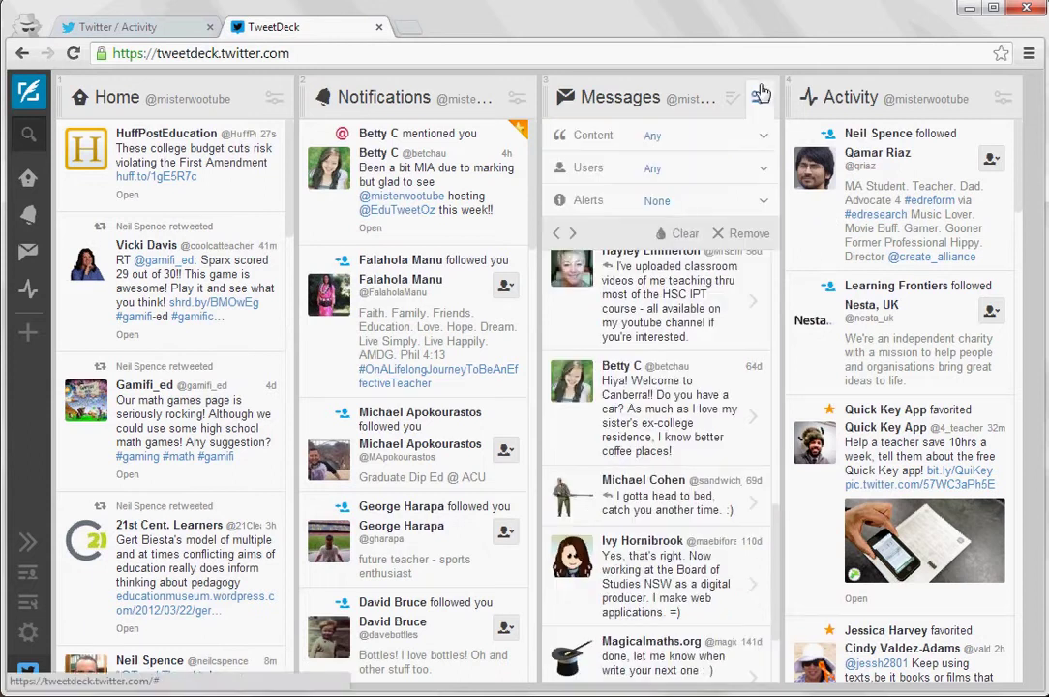
pyautogui.click(747, 236)
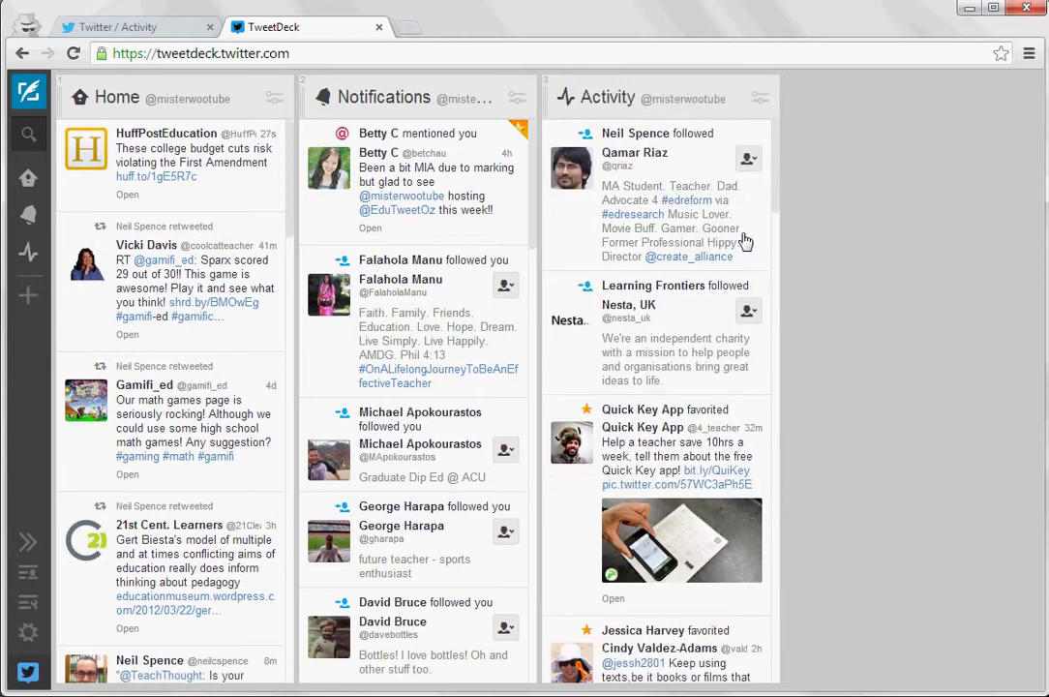
pyautogui.click(760, 101)
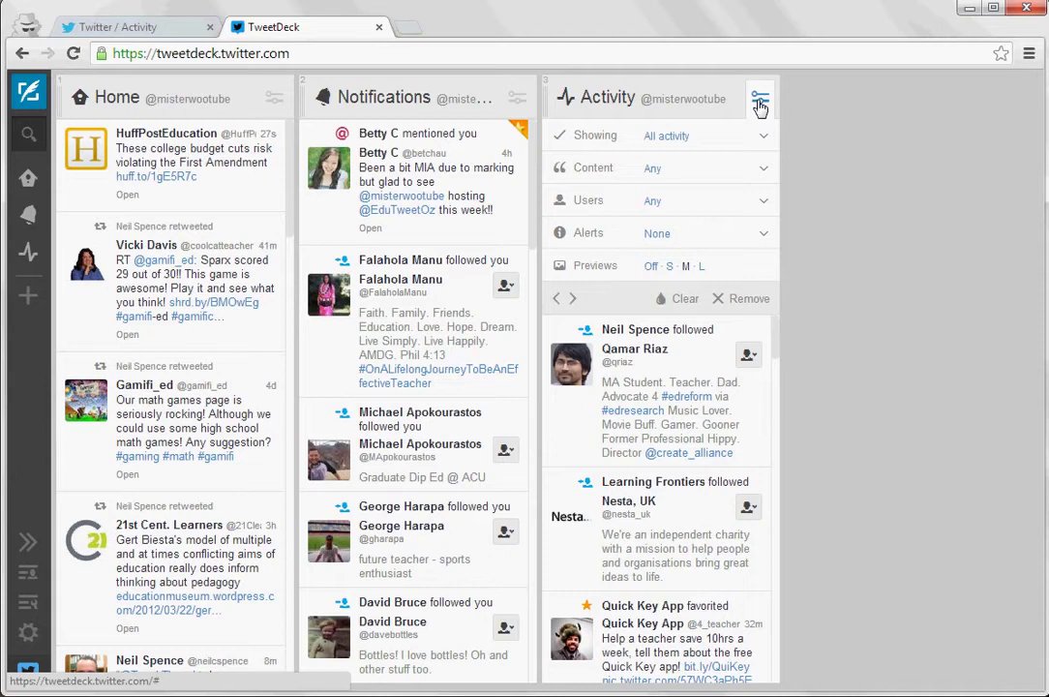
pyautogui.click(747, 302)
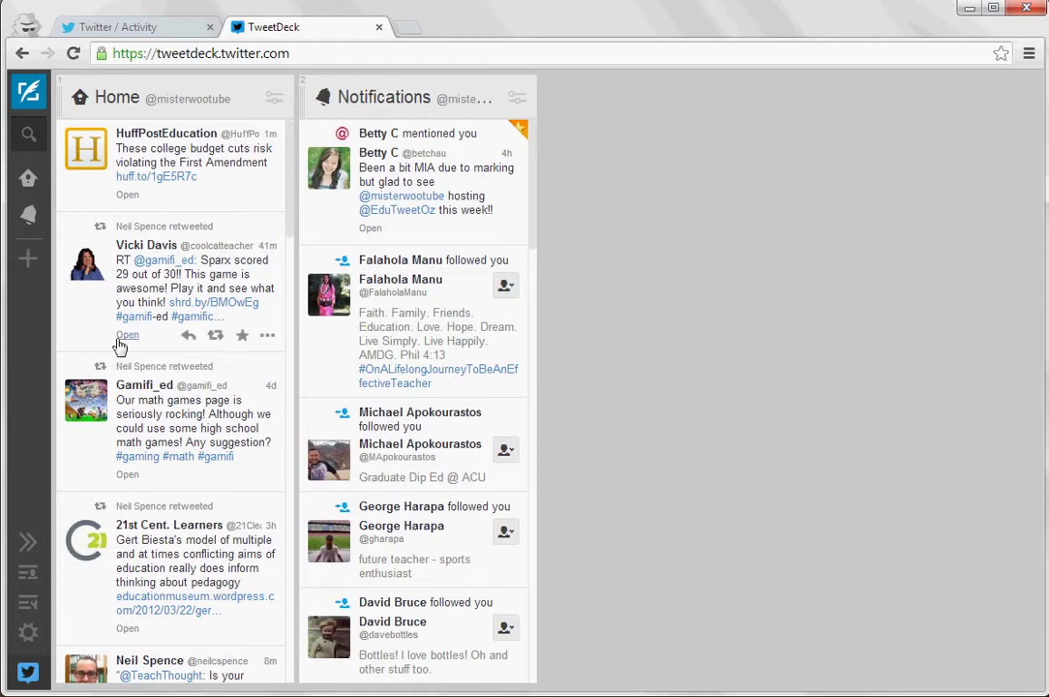
# Add a new search column for the hashtag #edutweetoz
pyautogui.click(29, 267)
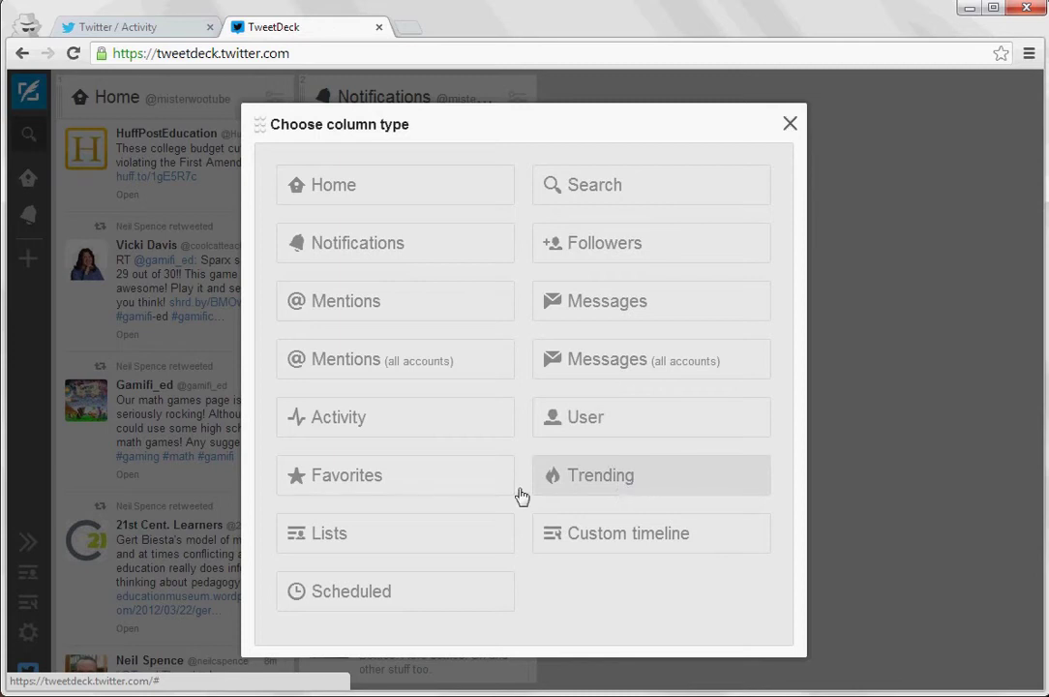
pyautogui.click(613, 185)
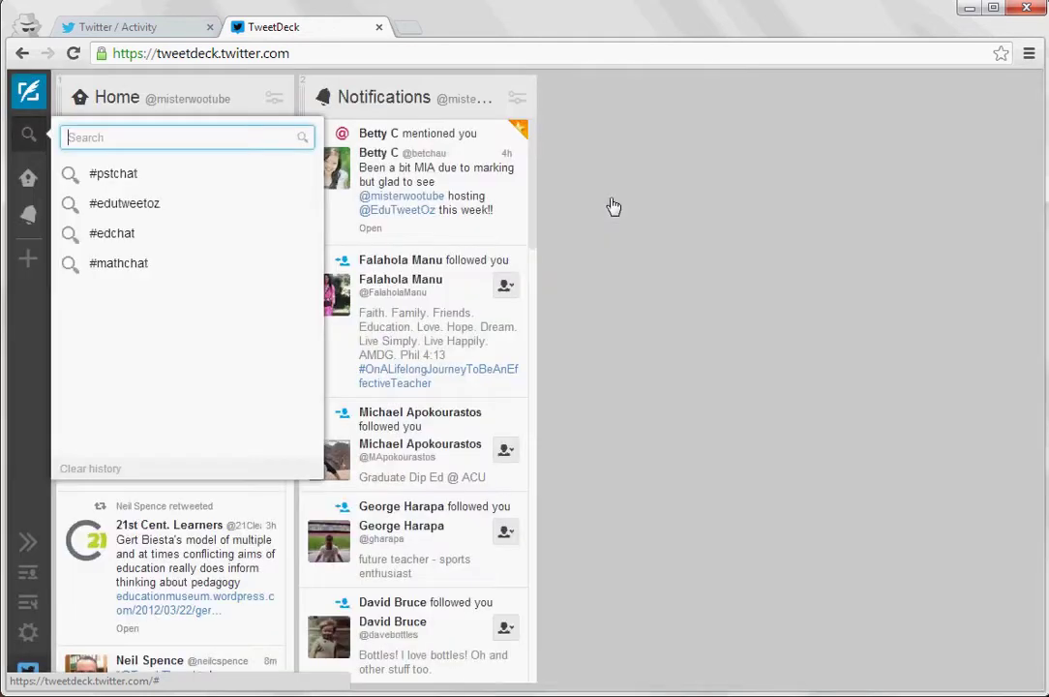
pyautogui.click(183, 211)
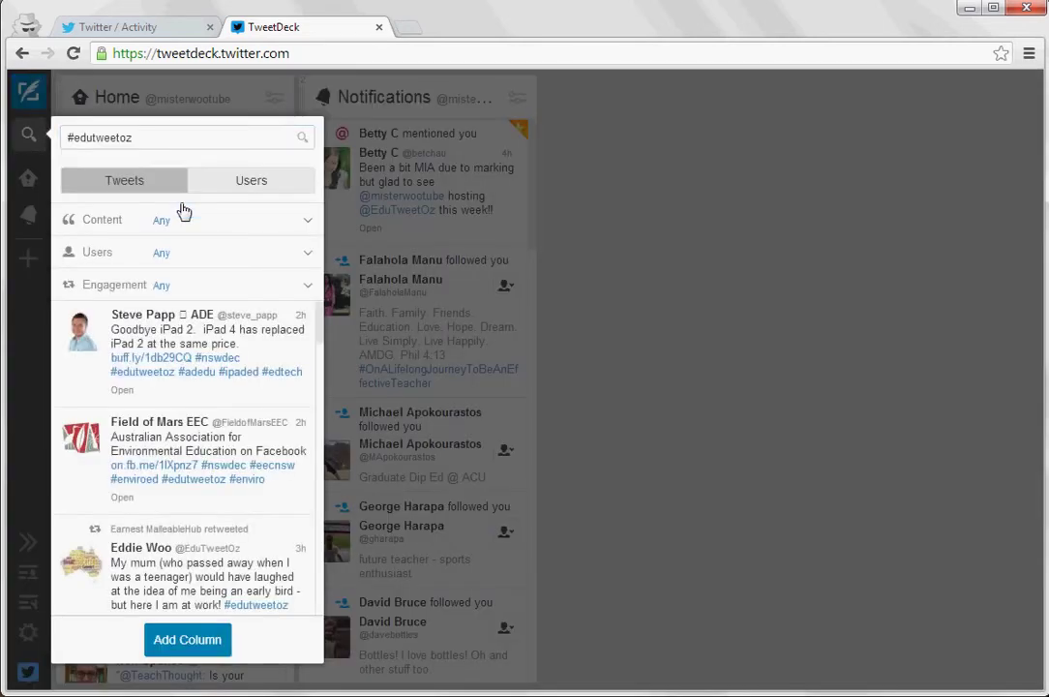
pyautogui.click(198, 649)
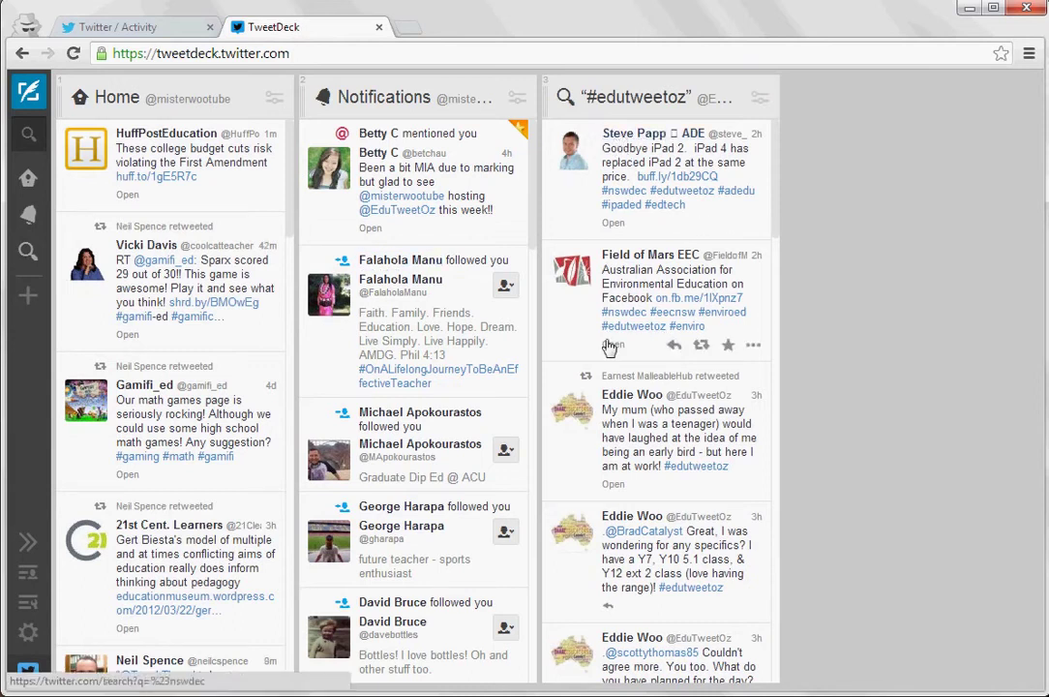
# Add a new search column for the hashtag #edchat
pyautogui.click(27, 296)
pyautogui.click(623, 171)
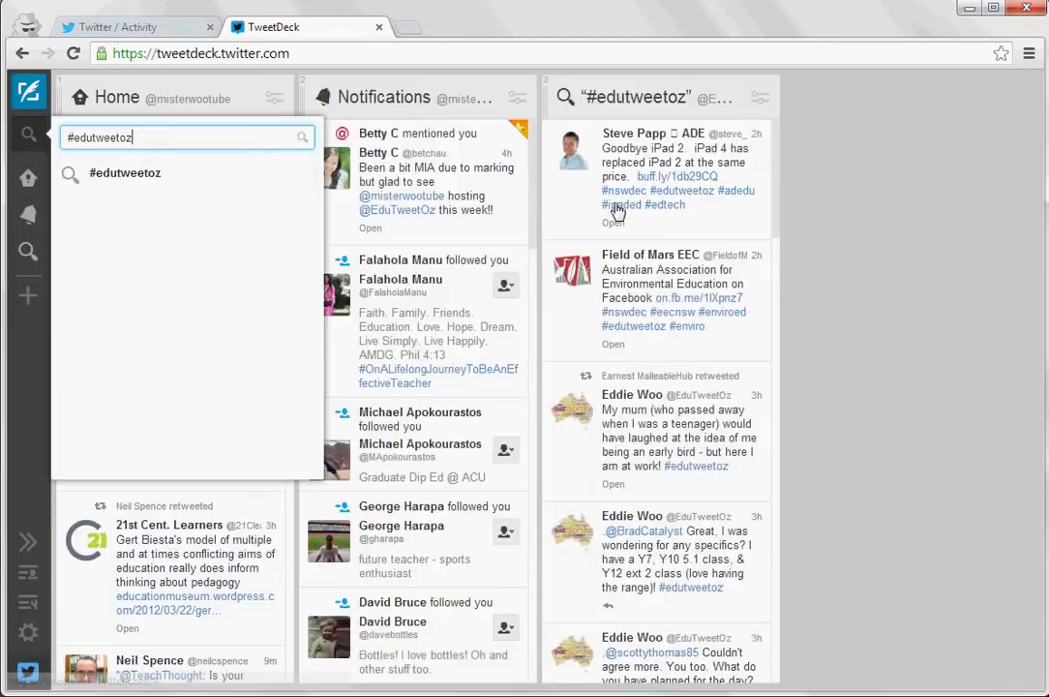
pyautogui.write('#edchat')
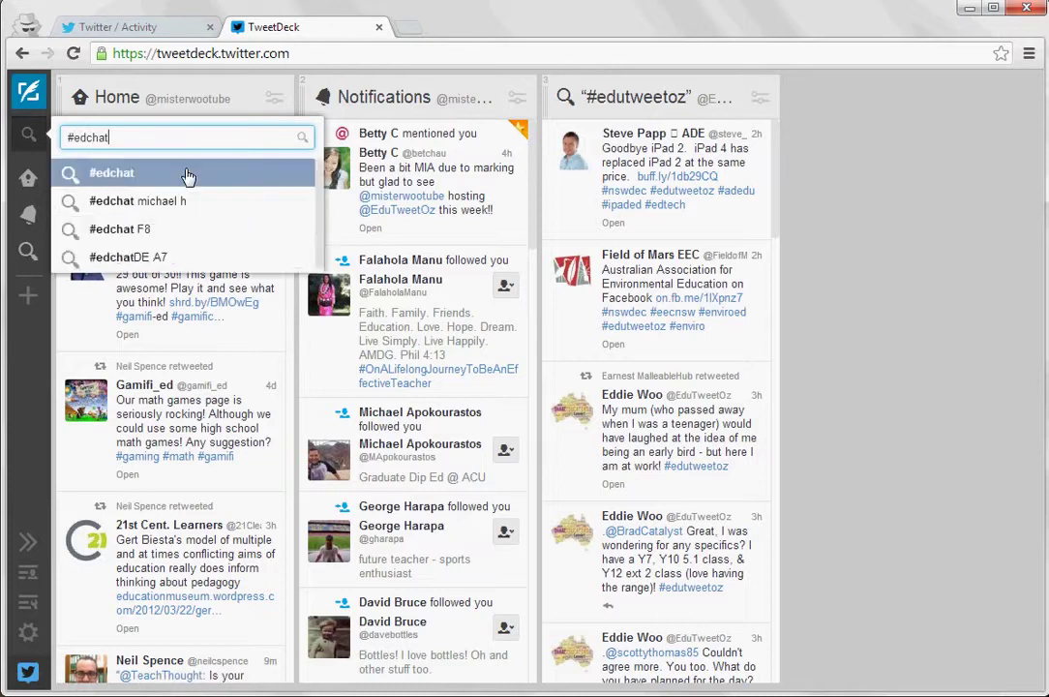
pyautogui.click(188, 174)
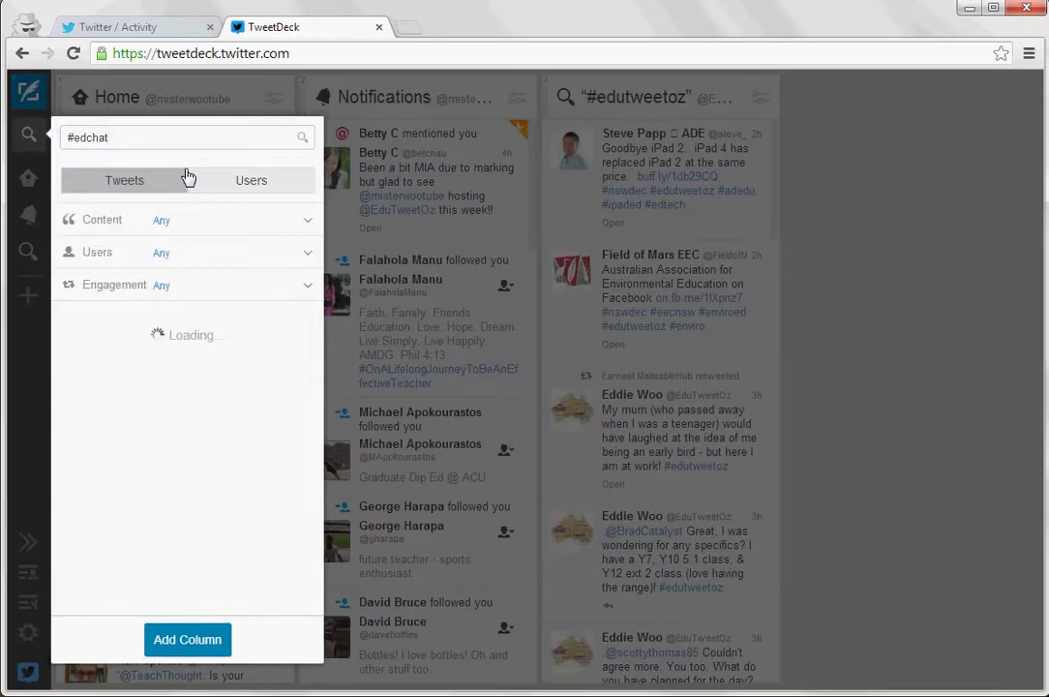
pyautogui.click(187, 639)
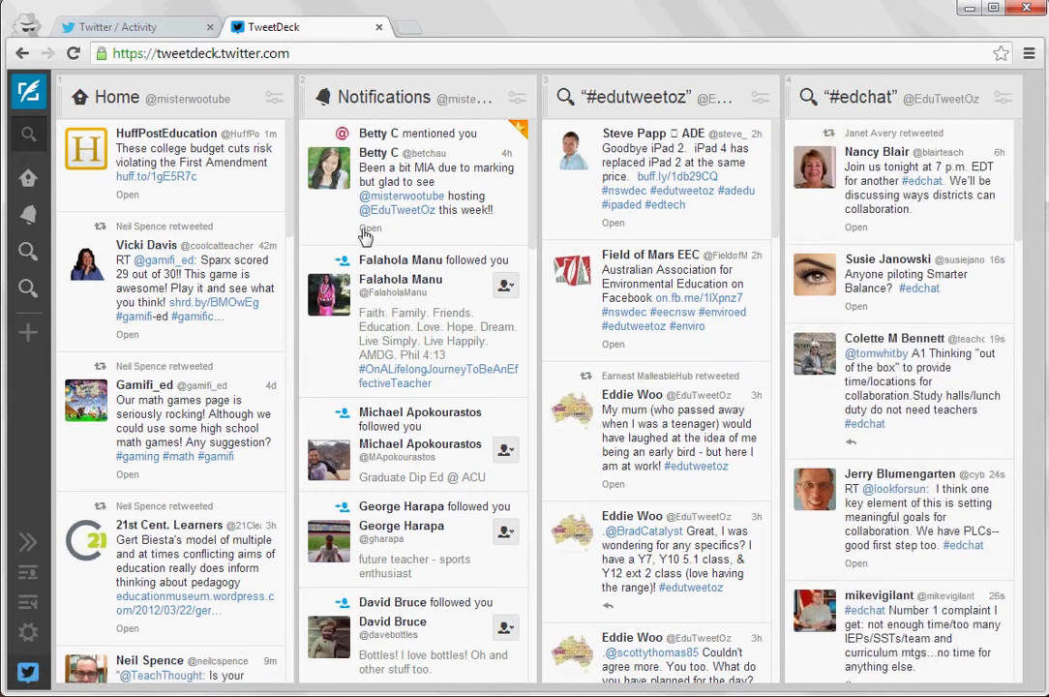
# Add a new search column for the suggested hashtag #mathchat
pyautogui.click(25, 333)
pyautogui.click(612, 195)
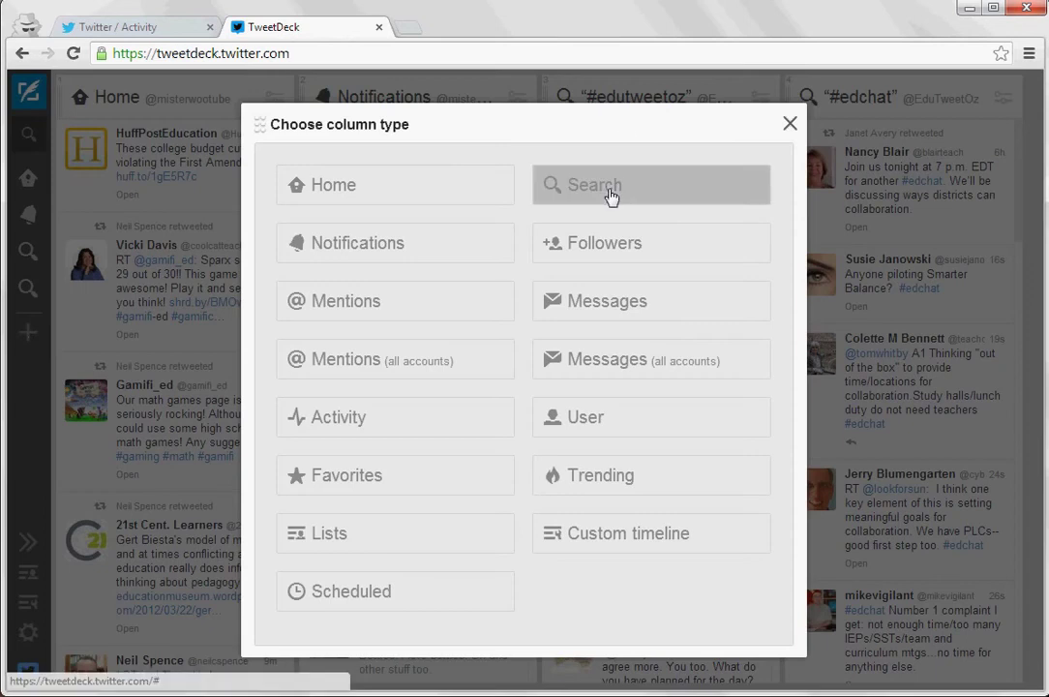
pyautogui.write('#math')
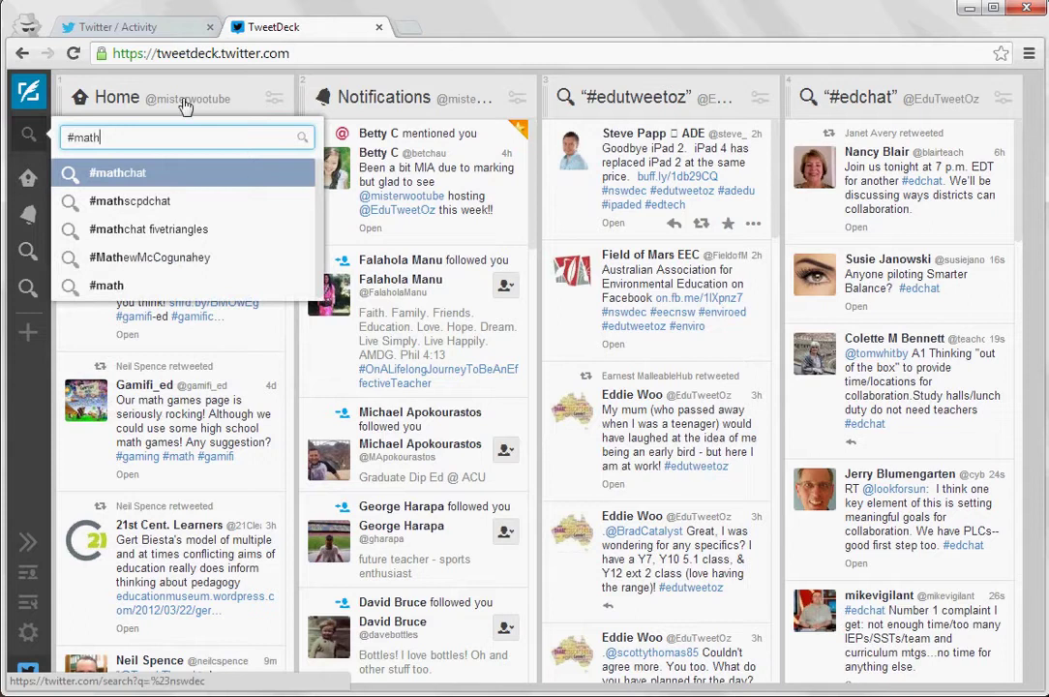
pyautogui.click(143, 174)
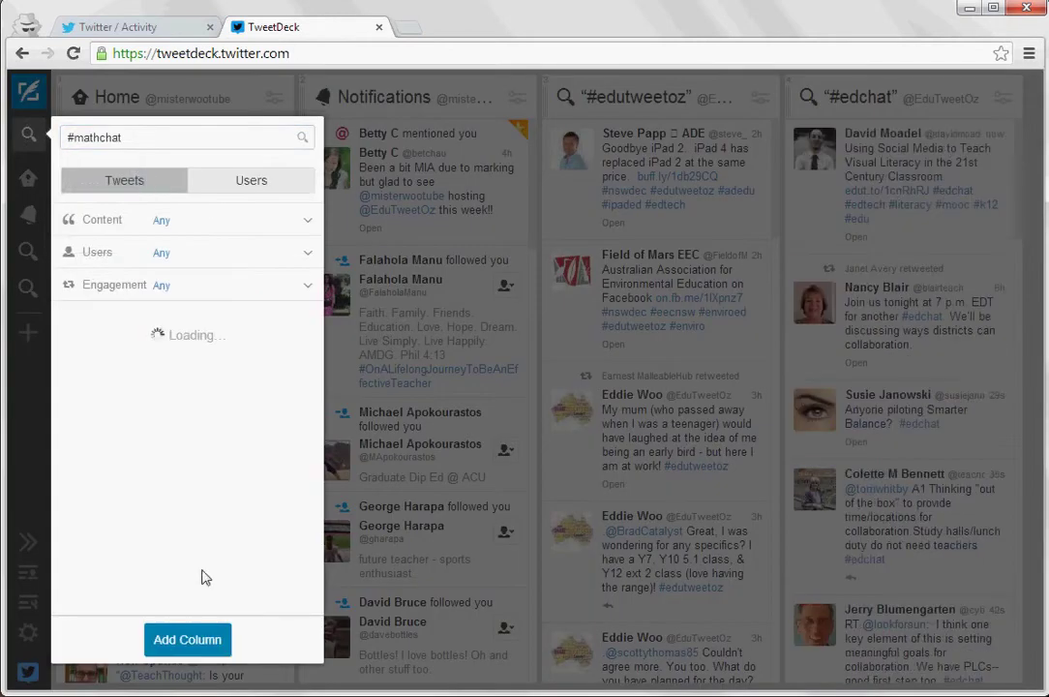
pyautogui.click(191, 639)
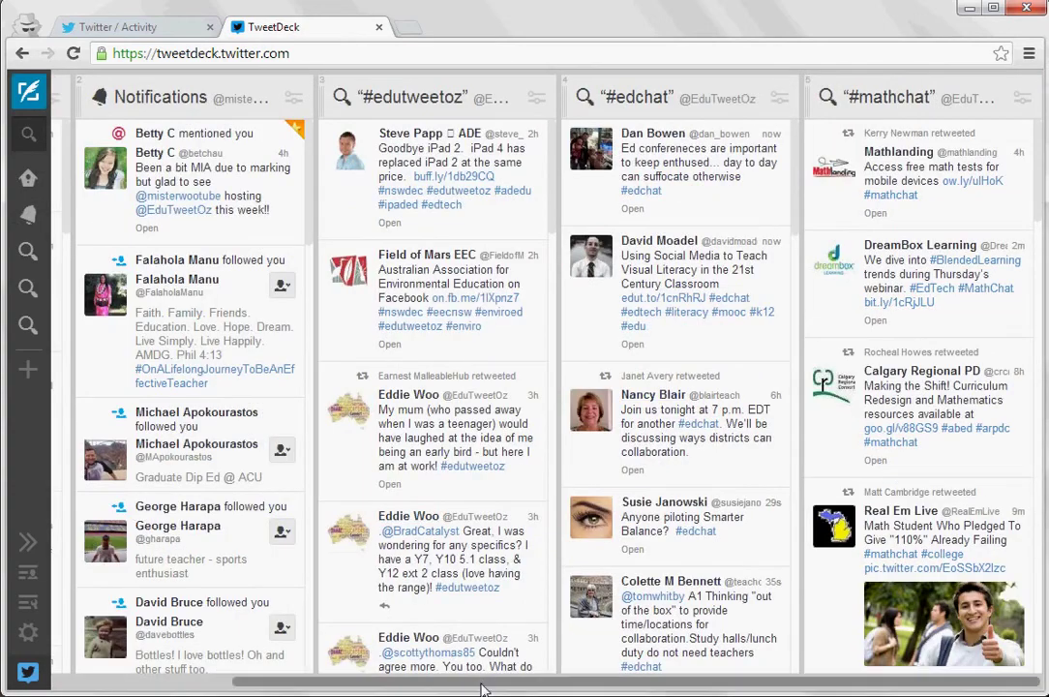
# Move the #mathchat column between Notifications and #edutweetoz, and remove it from the deck
pyautogui.moveTo(483, 689); pyautogui.dragTo(451, 687)
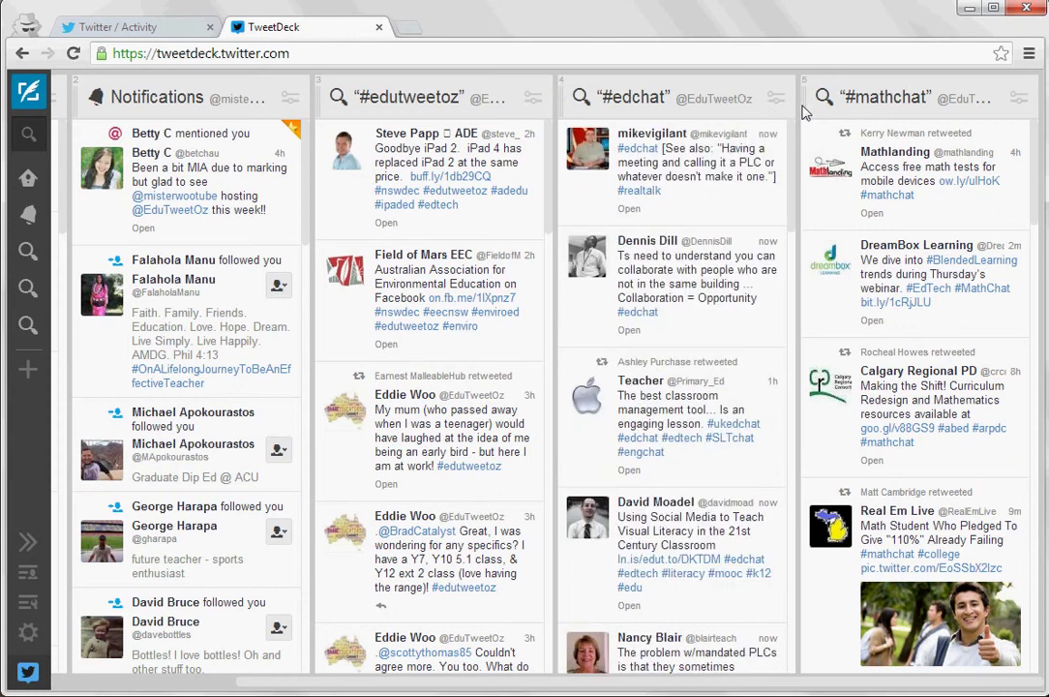
pyautogui.moveTo(525, 104); pyautogui.dragTo(324, 115)
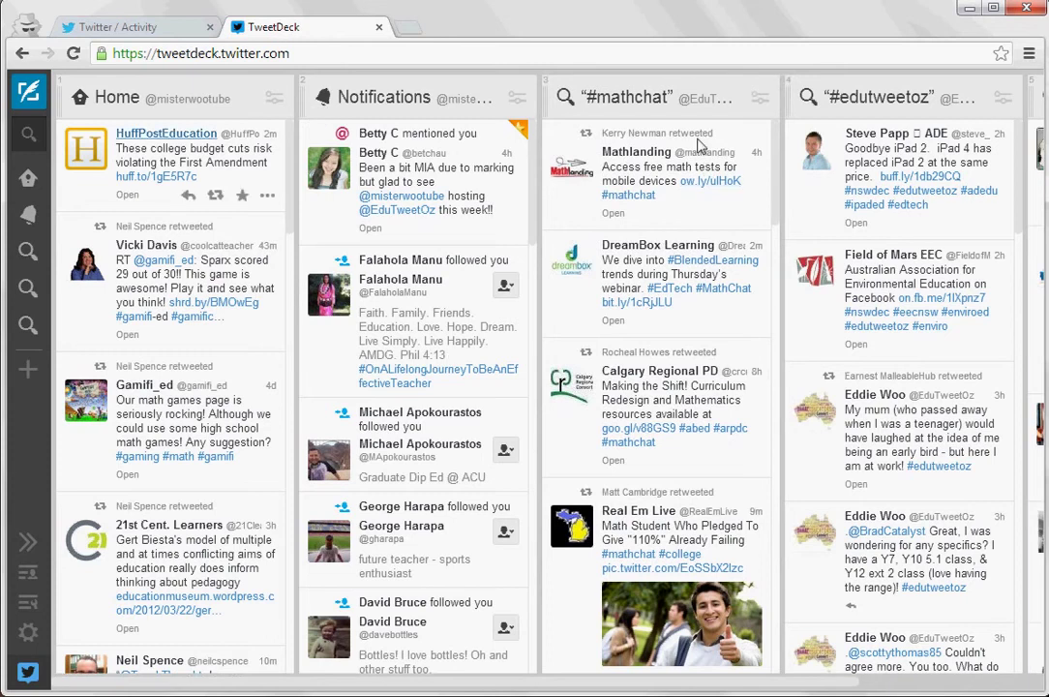
pyautogui.click(762, 99)
pyautogui.click(736, 308)
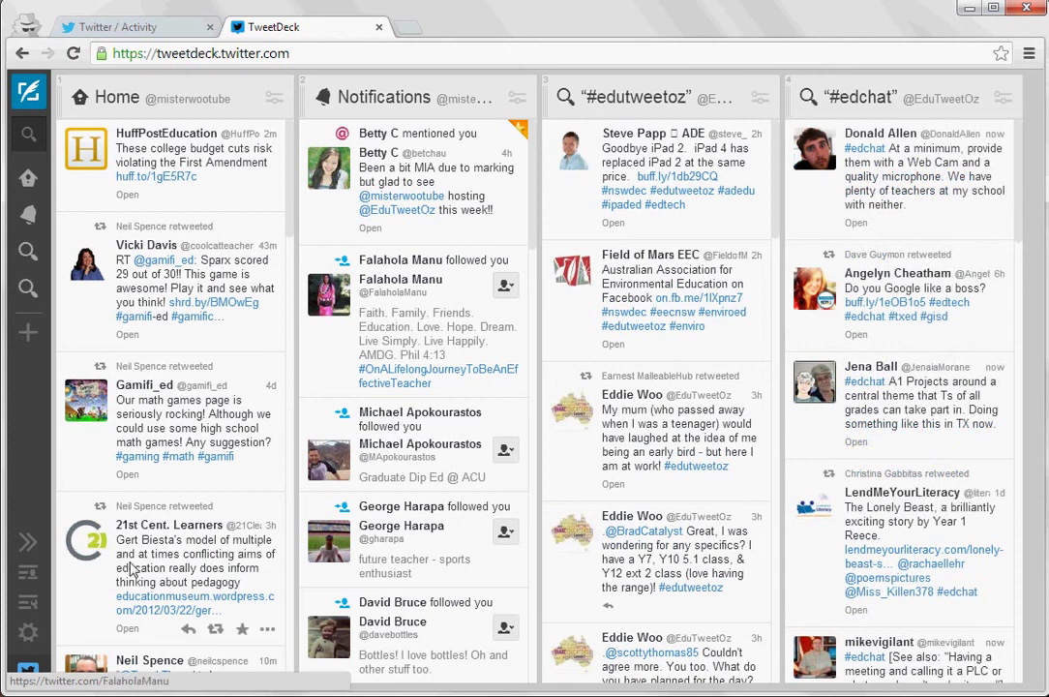
# Examine the linked Twitter accounts and the default account in the Accounts settings, and close the settings
pyautogui.click(29, 633)
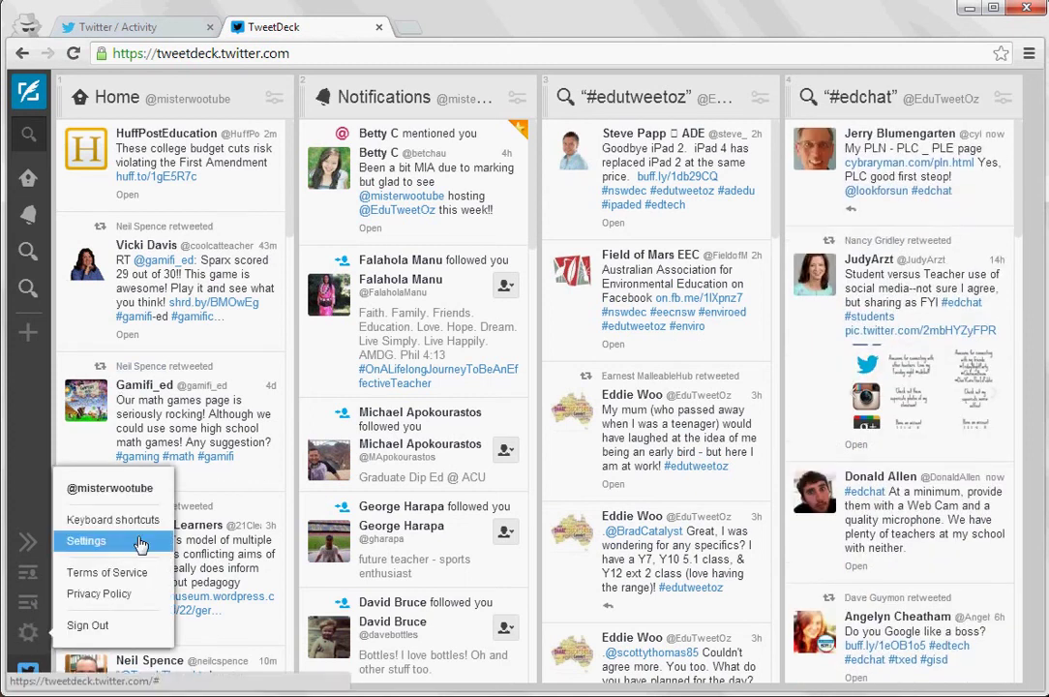
pyautogui.click(141, 543)
pyautogui.click(300, 302)
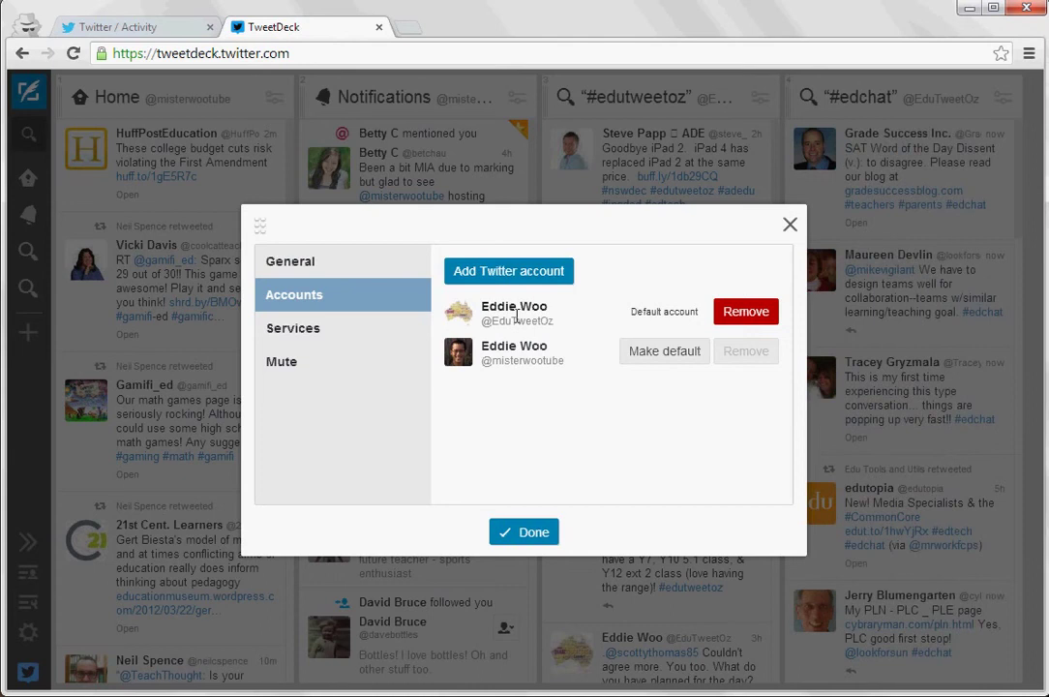
pyautogui.click(530, 545)
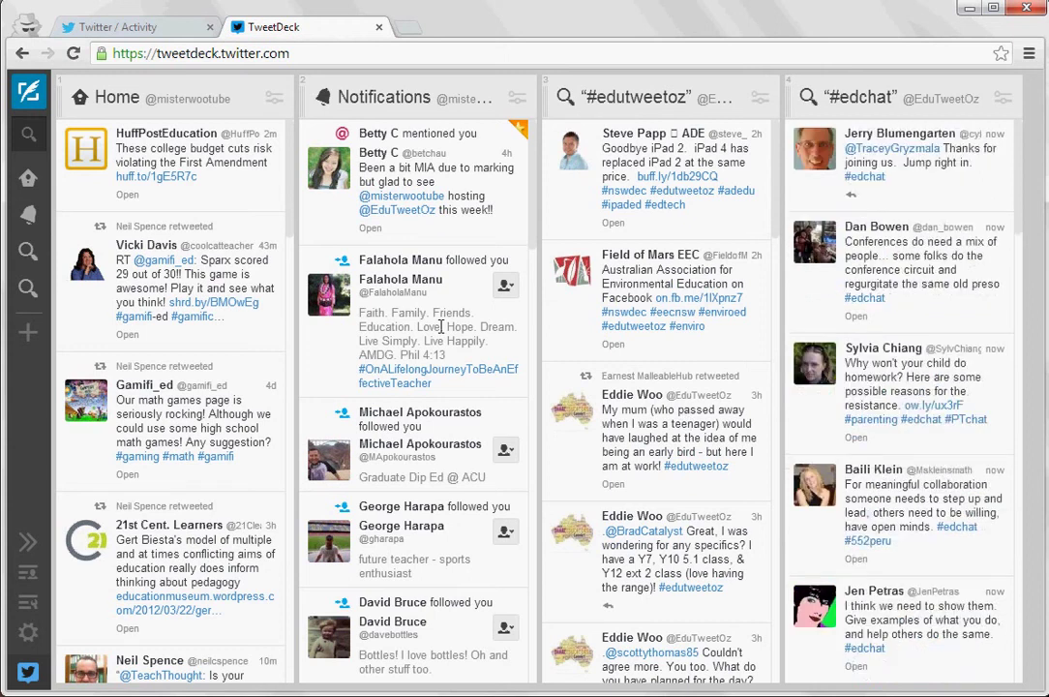
pyautogui.moveTo(1004, 180)
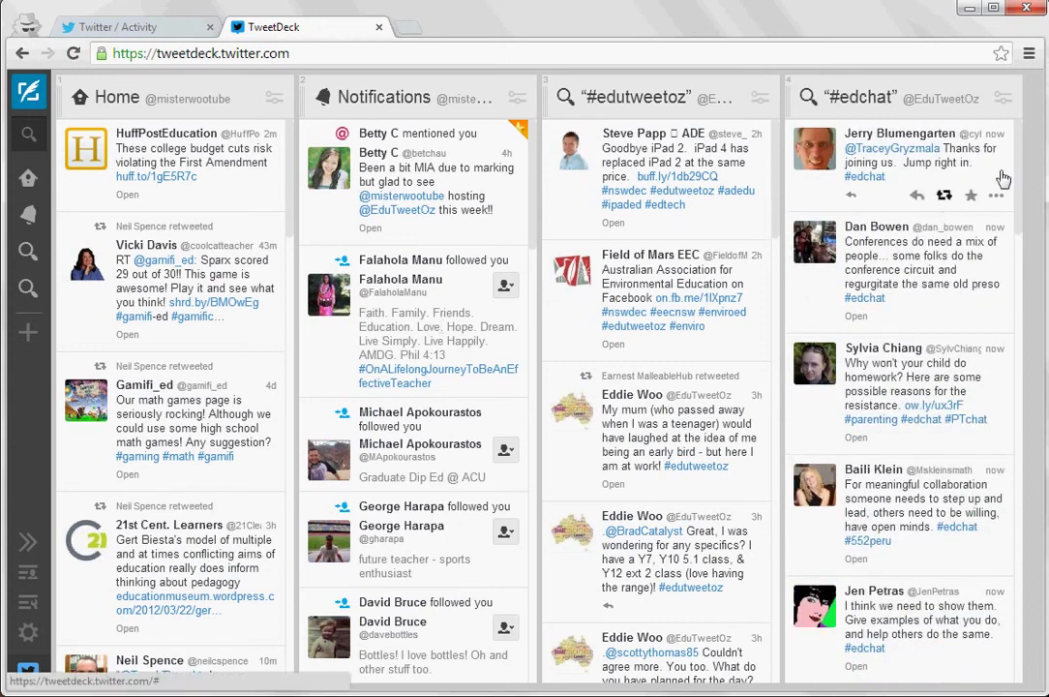